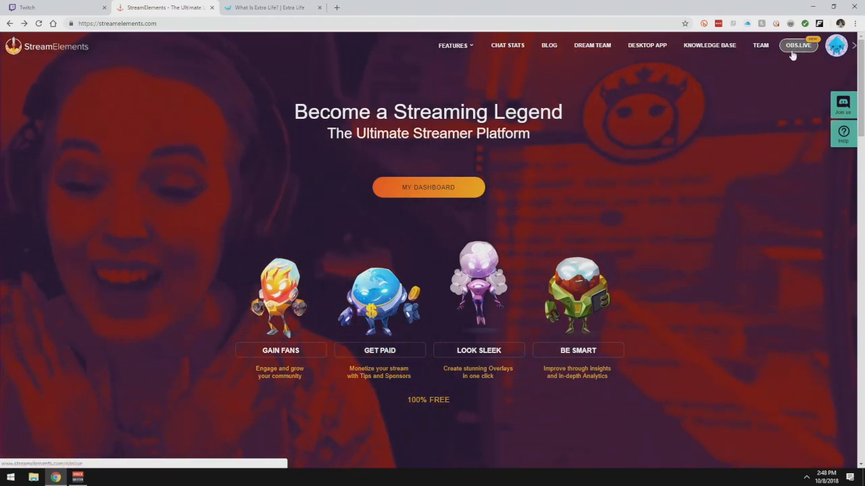
- Open the OBS.Live page from the StreamElements home page
left_click(794, 49)
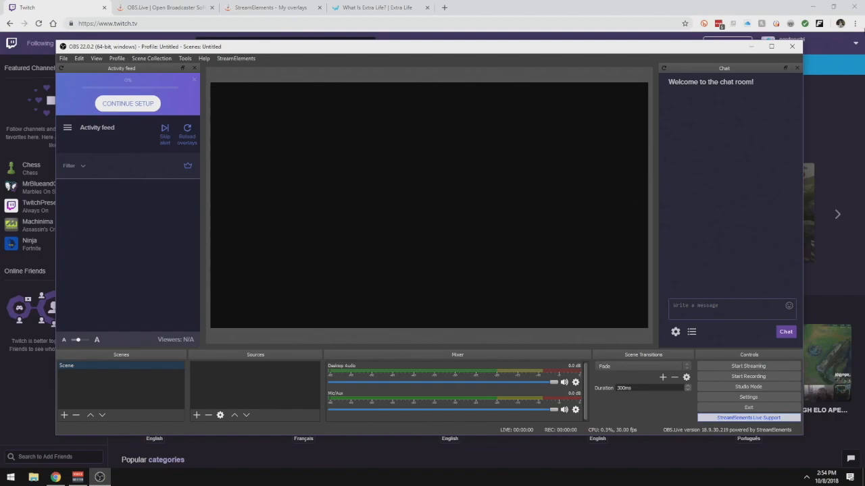
- Turn on Studio Mode in OBS to view its dual preview layout, and turn it off again
left_click(762, 386)
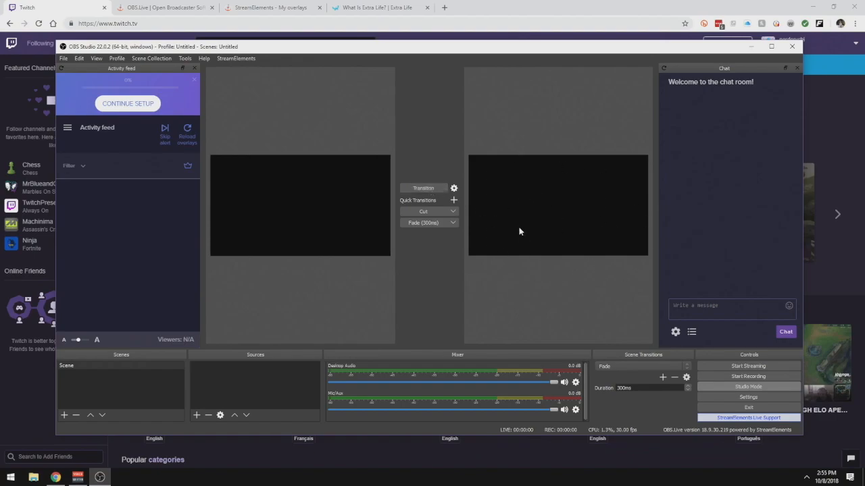
left_click(746, 387)
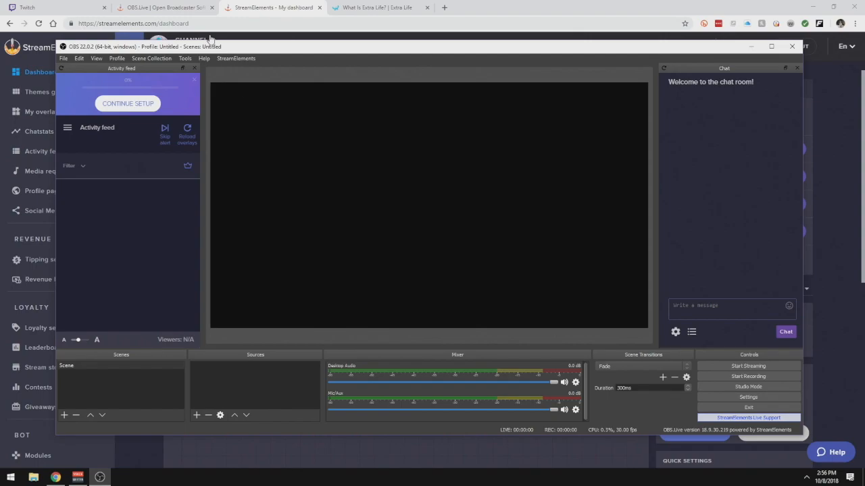
- Switch to the StreamElements dashboard in the browser and search the themes gallery for "extra"
left_click(262, 5)
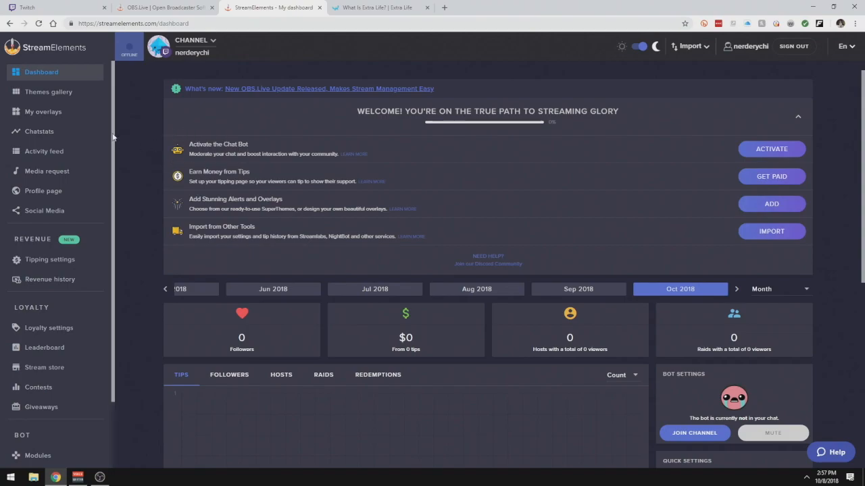
left_click(65, 99)
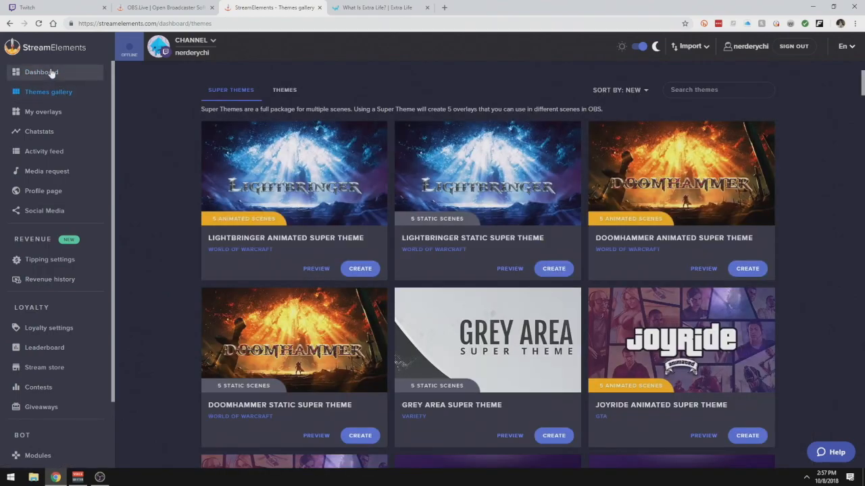
left_click(706, 91)
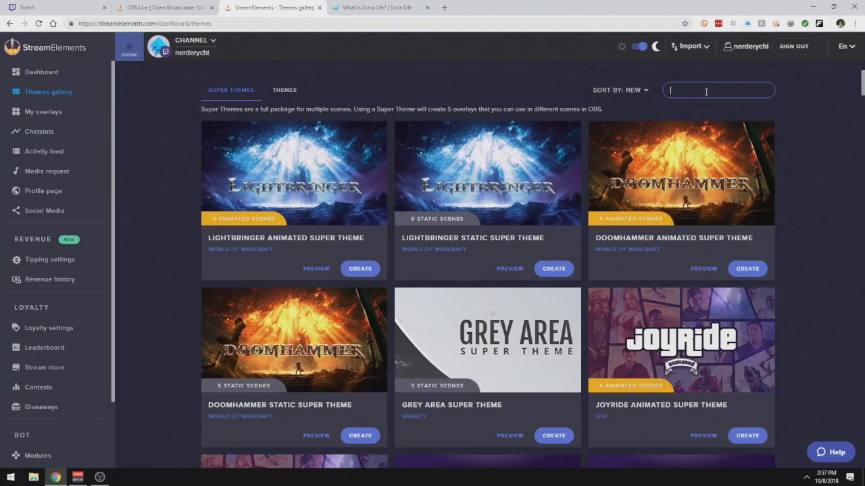
type("extra")
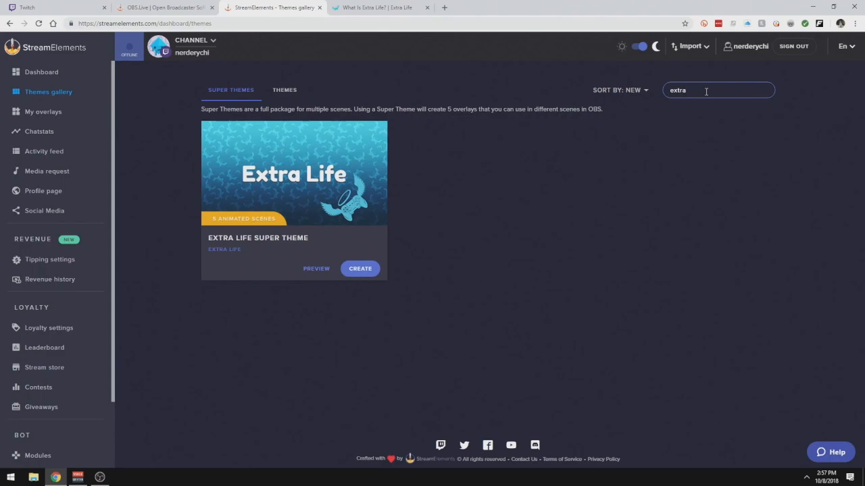
- Create an overlay set named "Game Day" from the Extra Life Super Theme
left_click(360, 270)
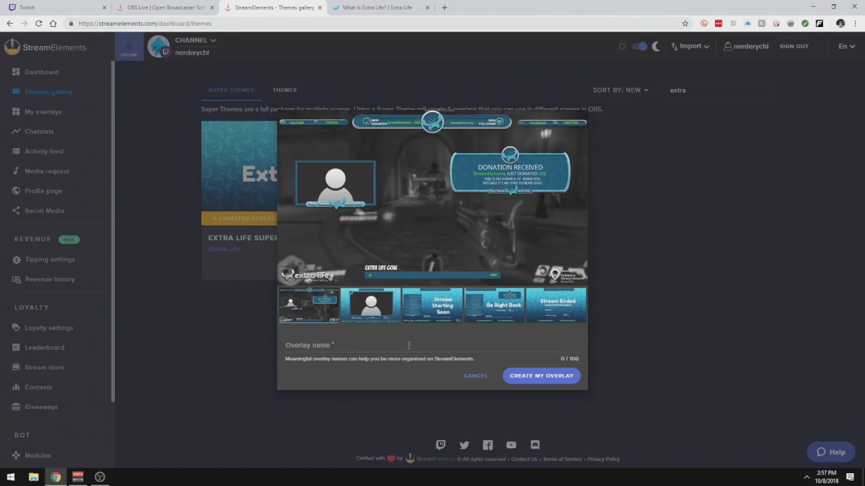
left_click(298, 343)
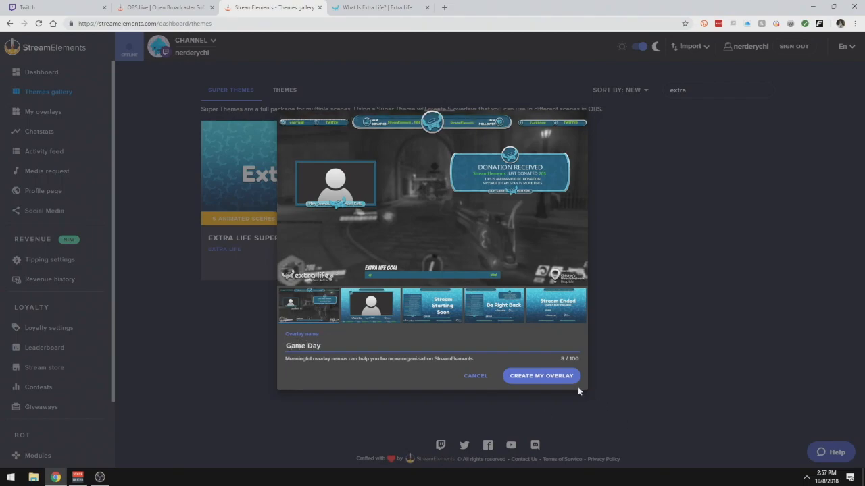
left_click(535, 377)
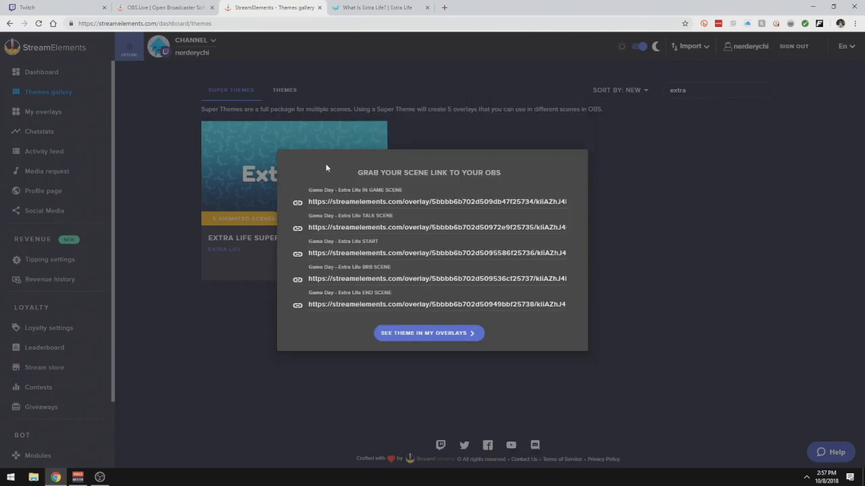
- Go to the new theme's overlays and open the Game Day - Extra Life IN GAME SCENE in the overlay editor
left_click(426, 335)
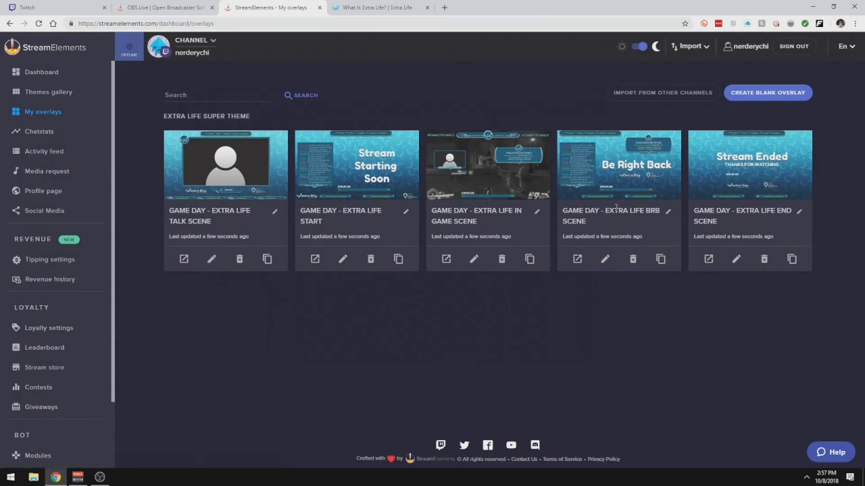
left_click(473, 263)
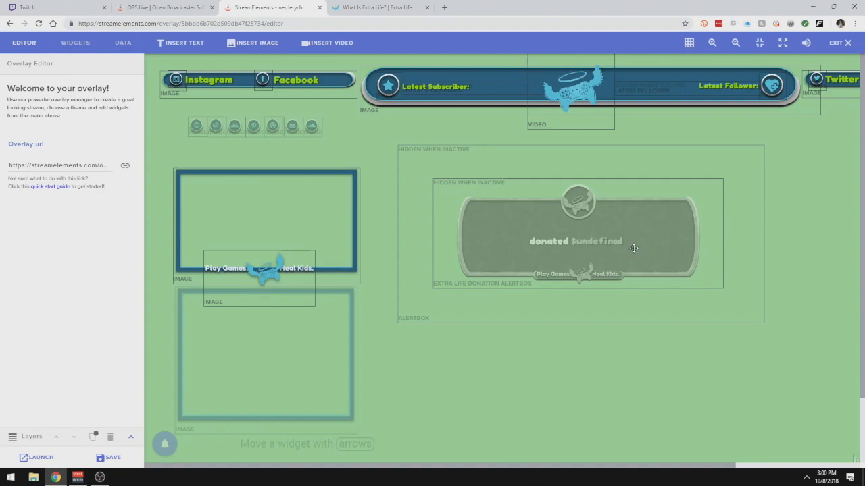
scroll(581, 272, "down", 1)
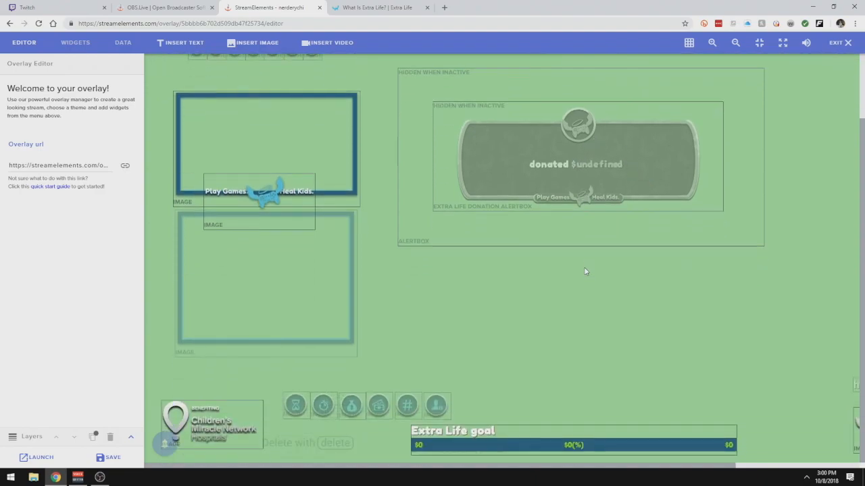
scroll(581, 271, "up", 1)
scroll(579, 270, "down", 1)
scroll(490, 375, "up", 1)
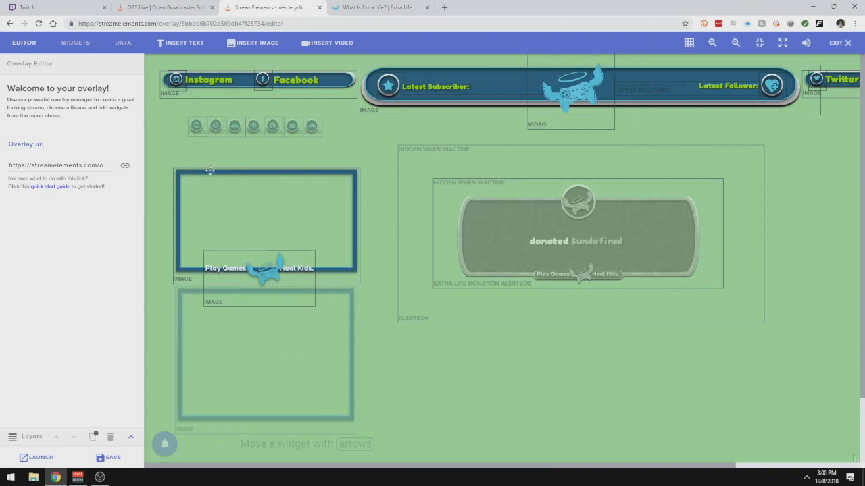
- Delete the Instagram and Facebook labels, their icons and the banner behind them from the overlay
left_click(201, 80)
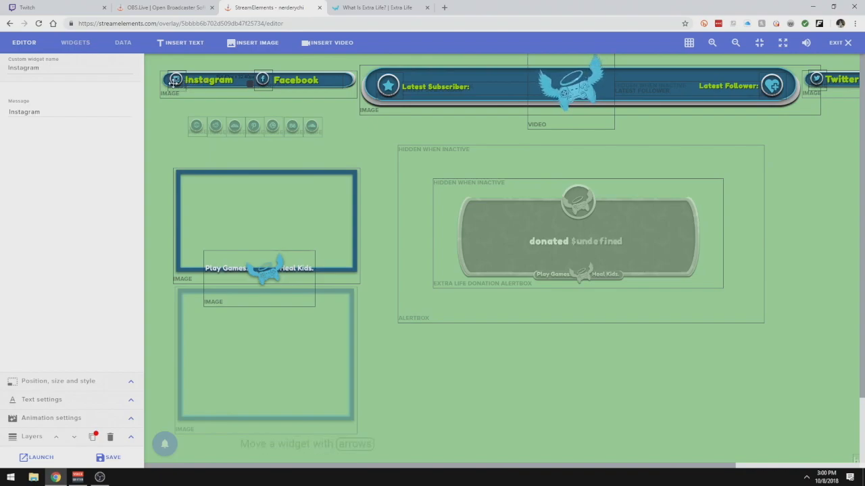
key("Delete")
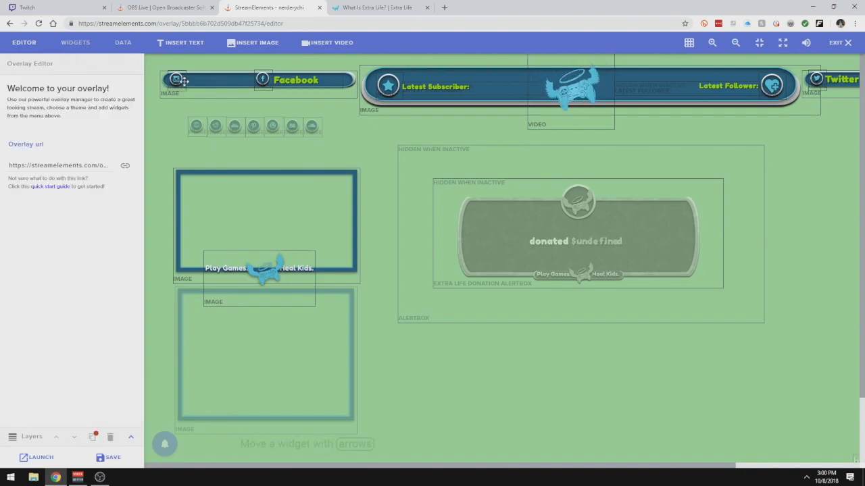
left_click(225, 84)
key("Delete")
left_click(297, 82)
left_click(304, 81)
key("Delete")
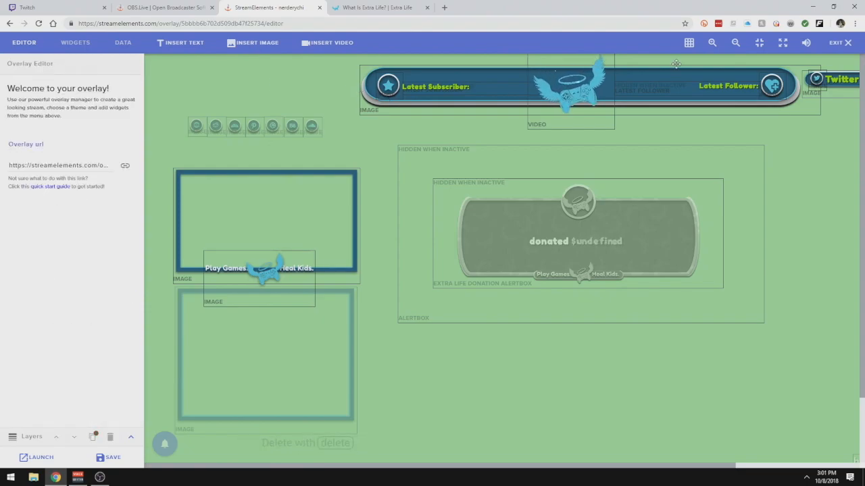
- Delete the Twitter label and the rest of its social media banner, including the icons and background image
left_click(843, 79)
key("Delete")
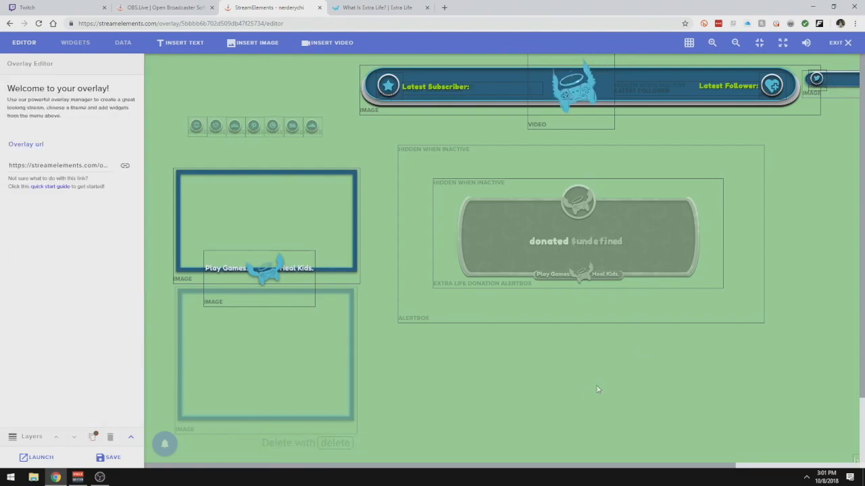
scroll(533, 466, "right", 2)
left_click(789, 78)
key("Delete")
left_click(780, 78)
key("Delete")
left_click(682, 79)
key("Delete")
left_click(735, 79)
key("Delete")
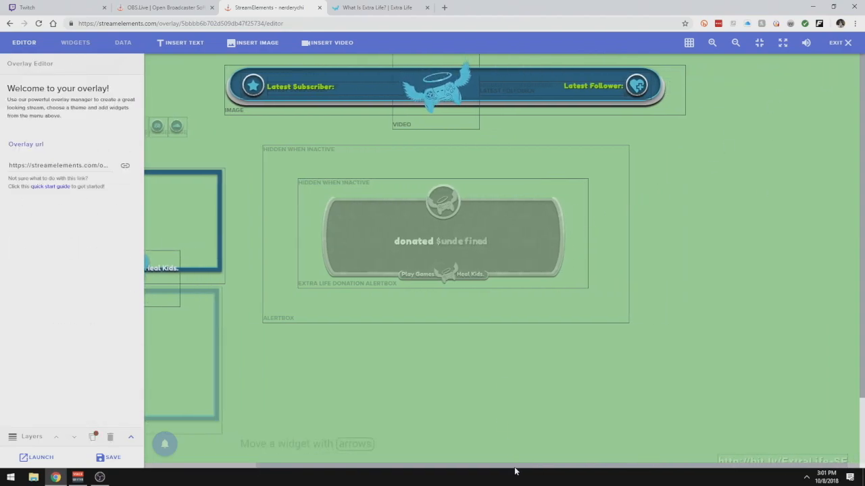
- Select the Extra Life goal widget and open its Extra Life ID for editing
scroll(516, 466, "left", 2)
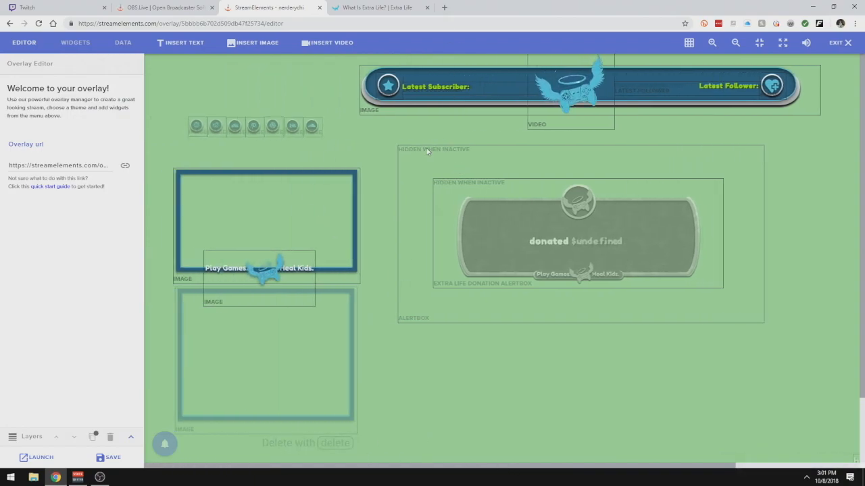
scroll(407, 274, "down", 1)
left_click(544, 447)
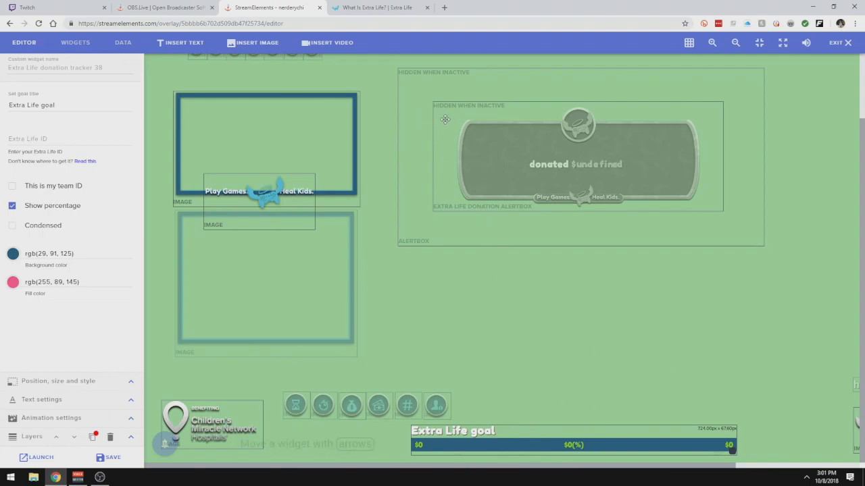
left_click(19, 134)
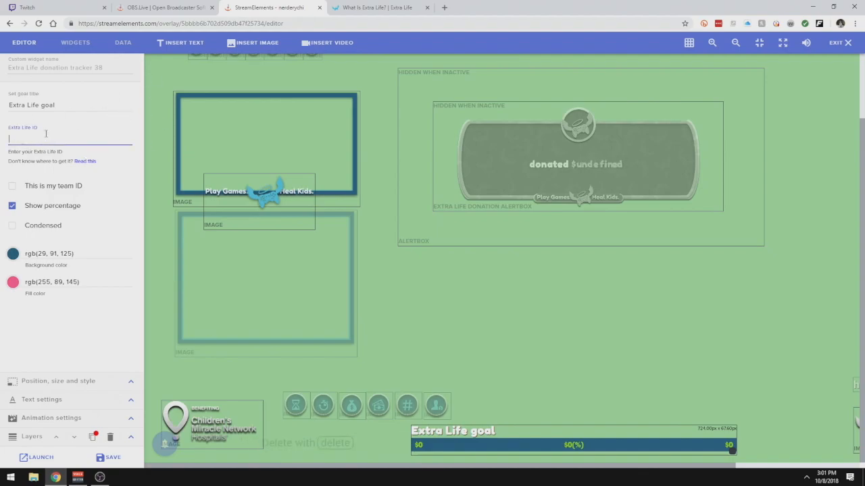
- Switch to the Extra Life website, open the personal fundraising page and copy the participant ID from its web address
left_click(371, 7)
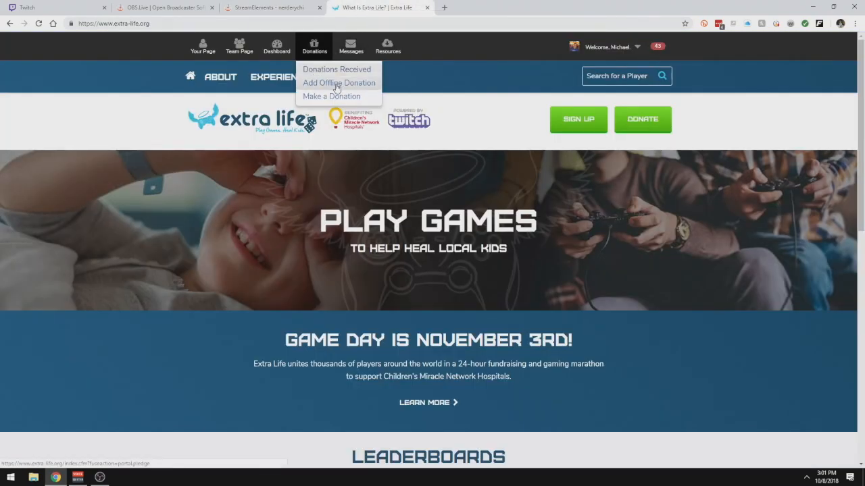
left_click(656, 49)
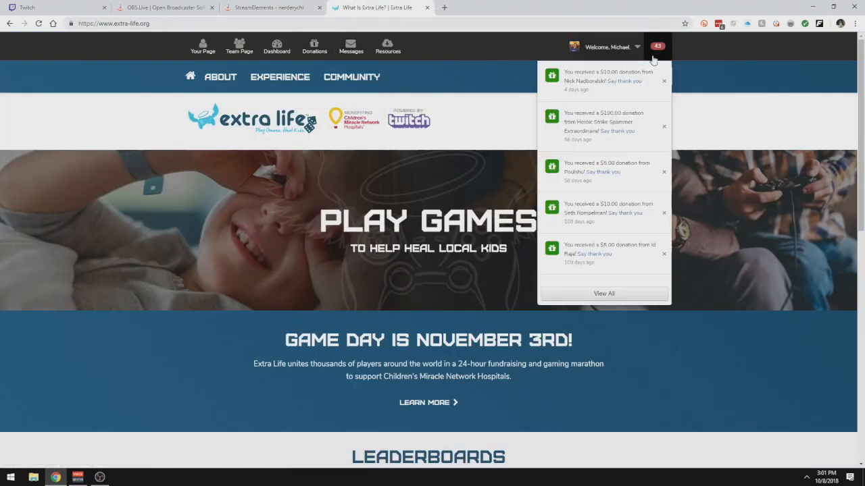
left_click(202, 57)
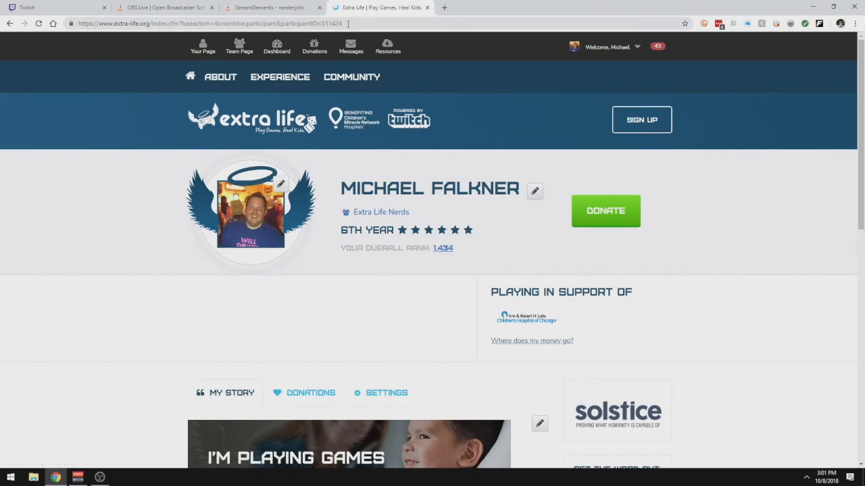
double_click(333, 24)
key("ctrl+c")
mouse_move(351, 48)
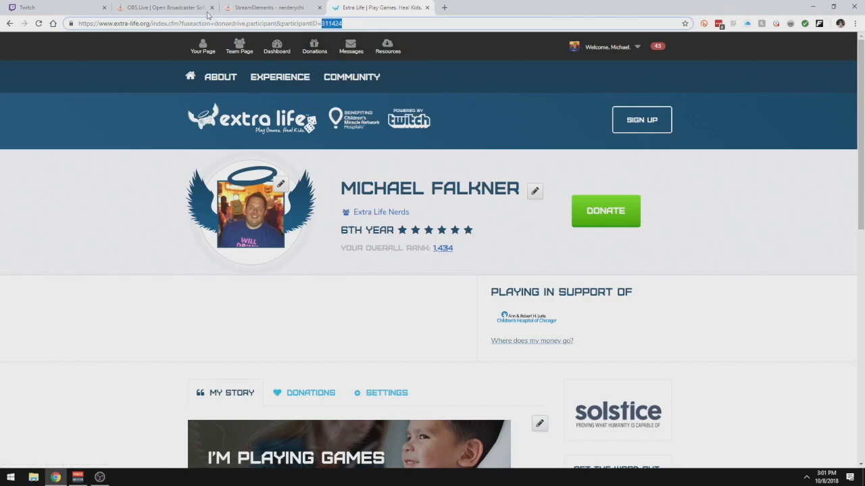
- Return to the overlay editor and paste the copied participant ID as the goal widget's Extra Life ID
left_click(268, 7)
left_click(47, 140)
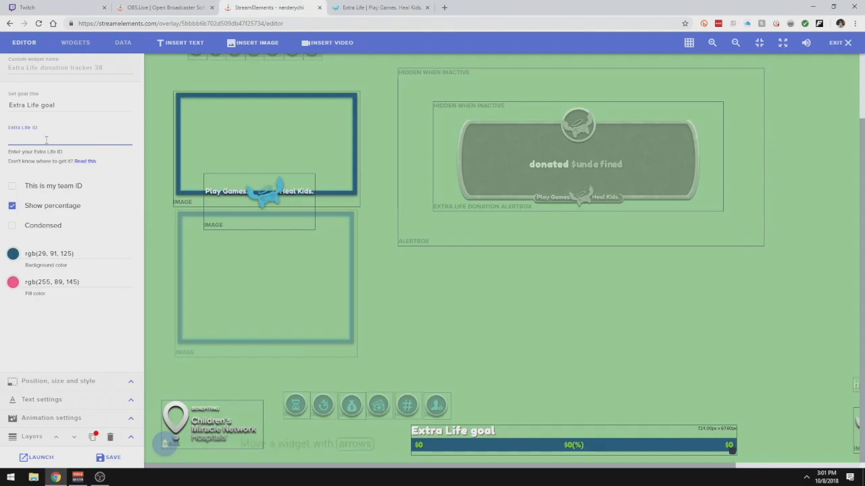
key("ctrl+v")
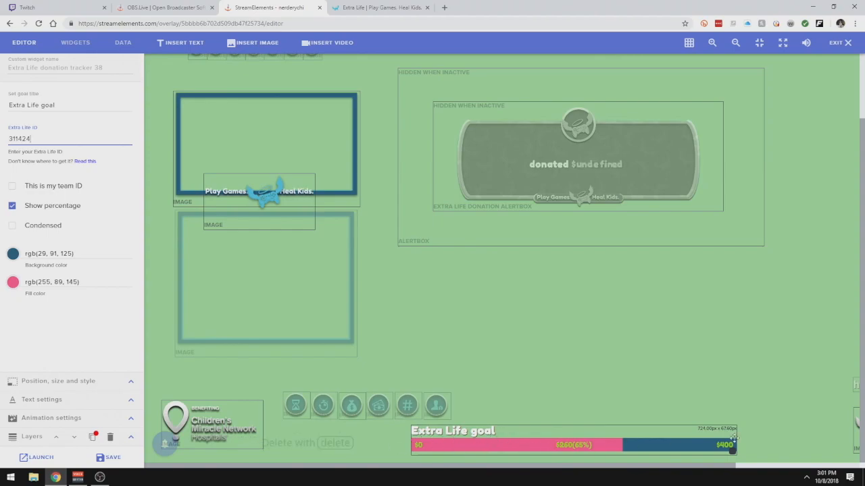
- Paste the participant ID as the Extra Life ID of the Extra Life donation alertbox and deselect the widget
left_click(517, 179)
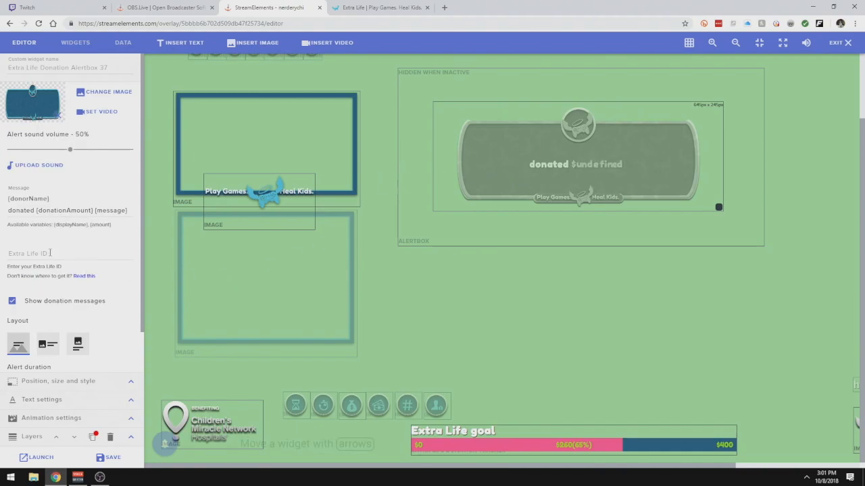
left_click(58, 255)
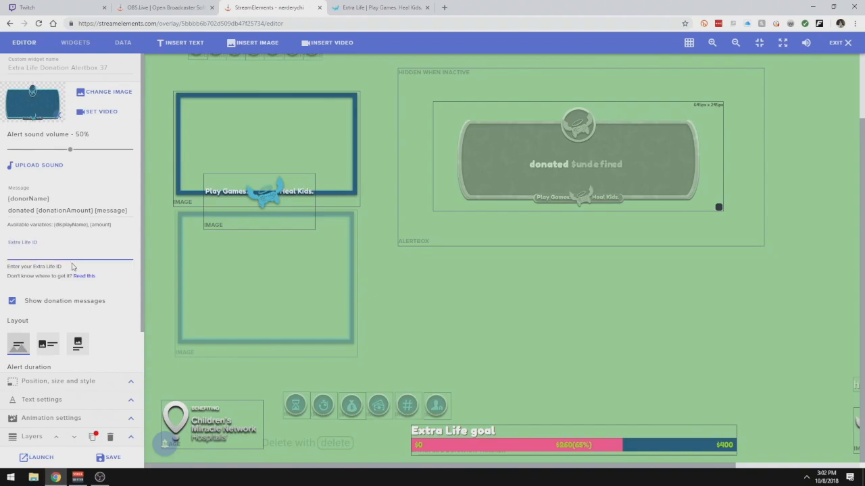
key("ctrl+v")
left_click(453, 351)
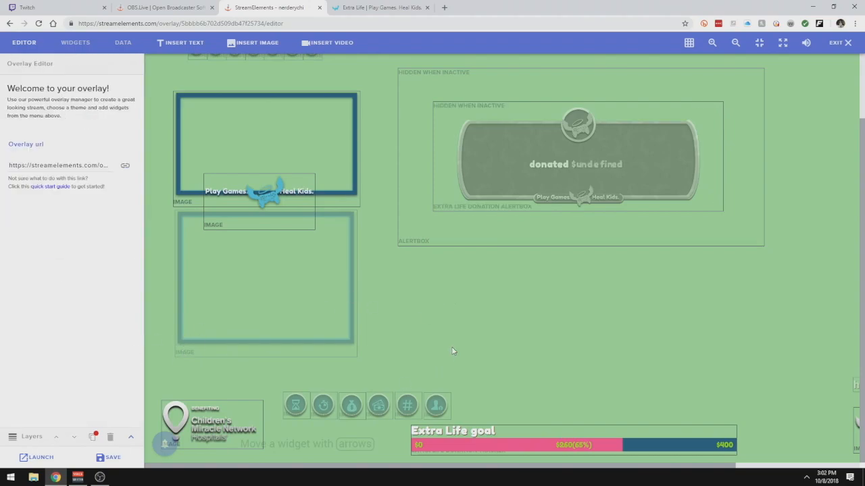
- Save the overlay and copy its launch link for use as a browser source
scroll(442, 343, "up", 2)
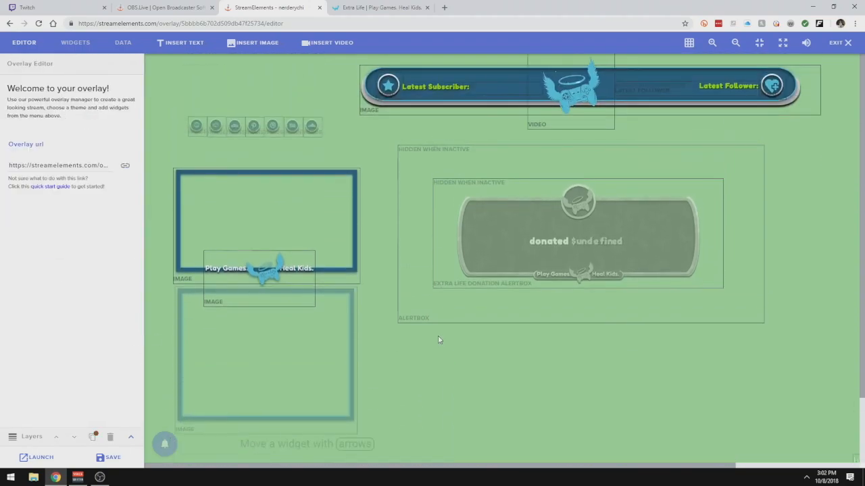
left_click(101, 459)
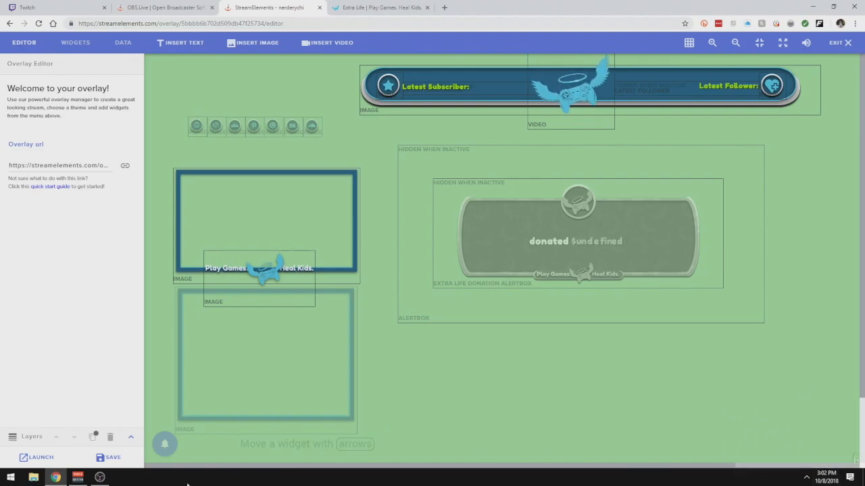
left_click(40, 458)
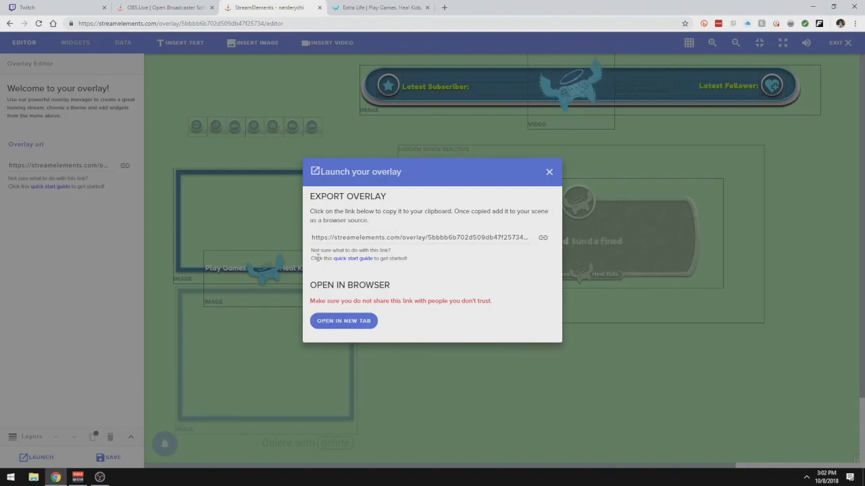
left_click(363, 237)
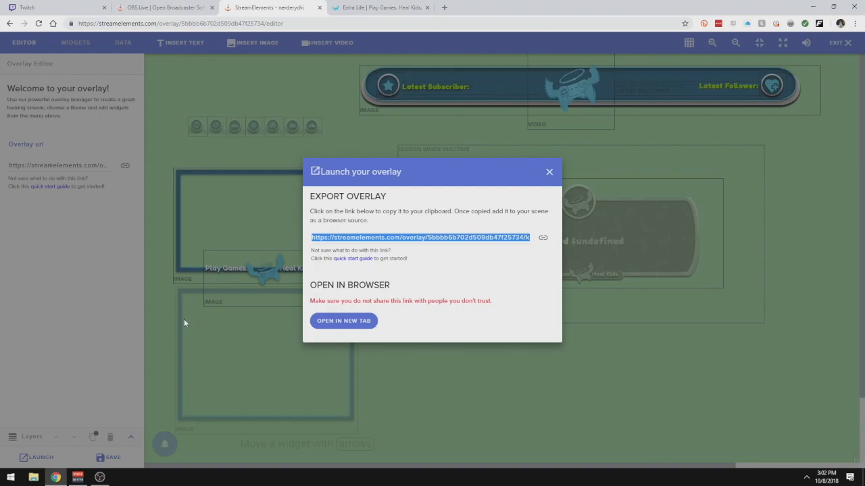
- Switch to OBS and add a new scene named In Game
left_click(100, 477)
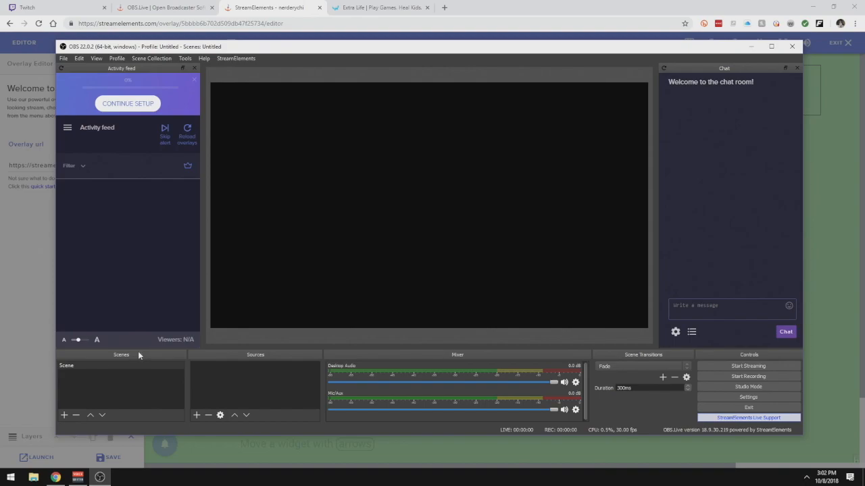
left_click(64, 416)
type("In Game")
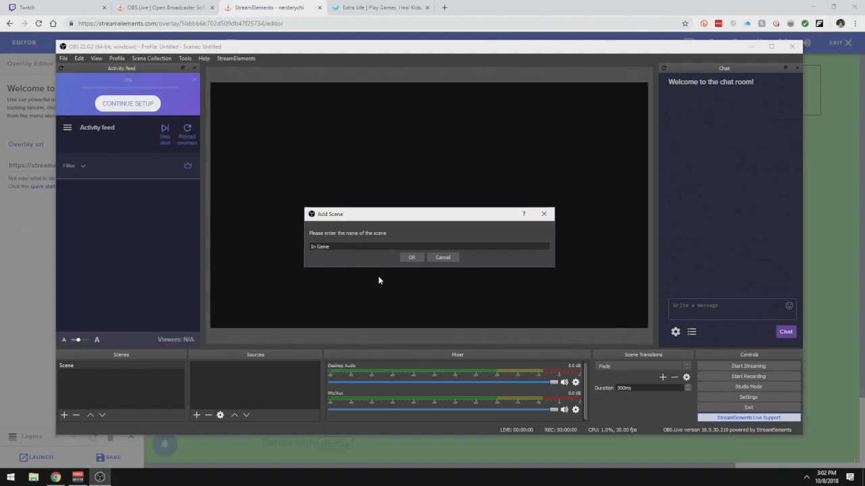
left_click(410, 258)
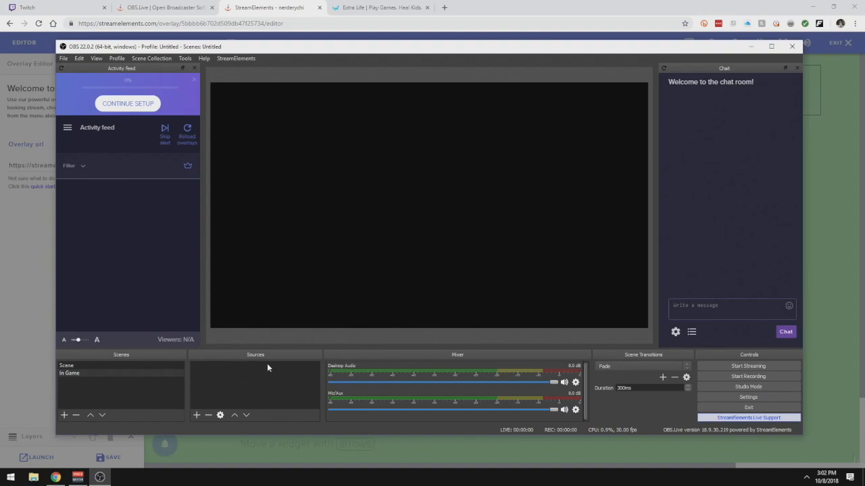
- Add a new Browser source named In Game Overlay to the scene
left_click(196, 415)
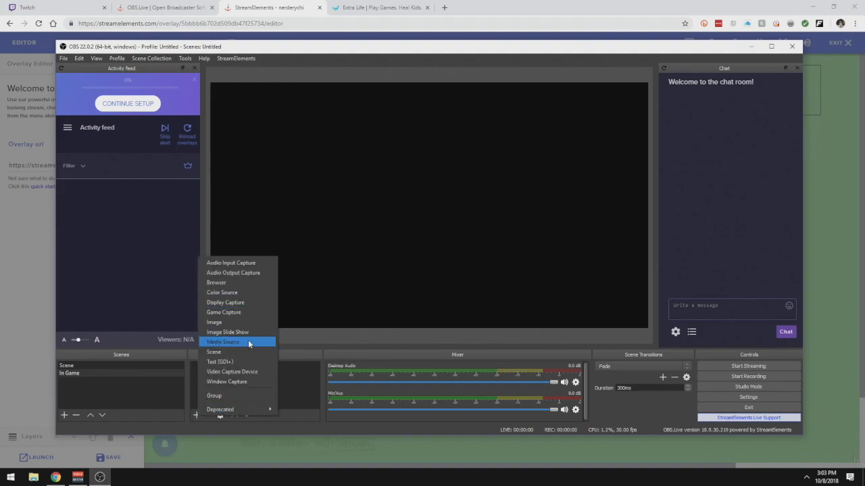
left_click(247, 282)
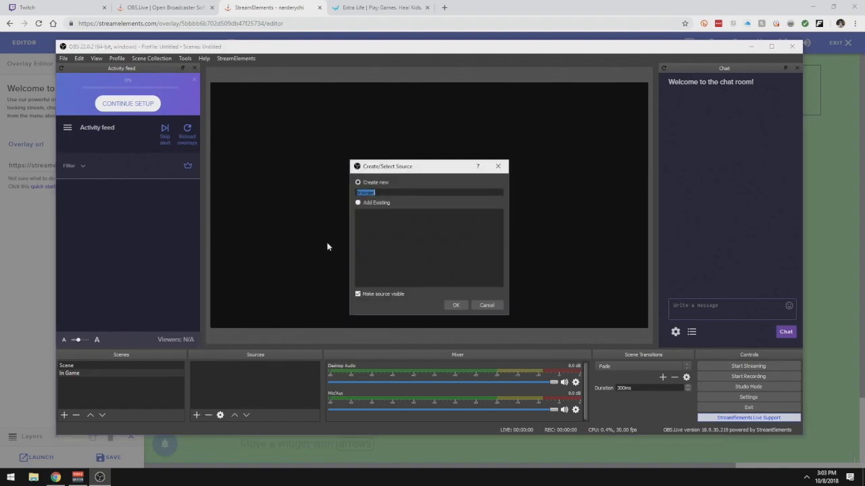
type("In Game Overlay")
left_click(457, 305)
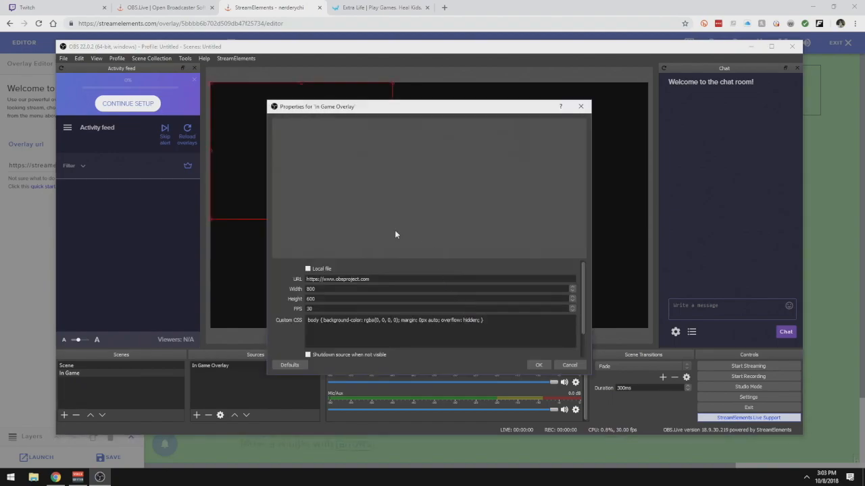
- Paste the copied overlay link as the browser source's URL and set it to 1920 wide, 1080 high and 60 FPS
triple_click(355, 279)
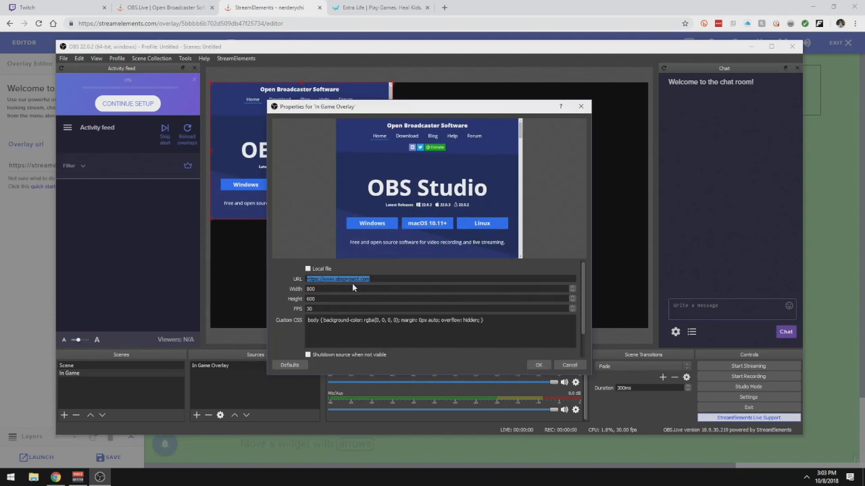
key("ctrl+v")
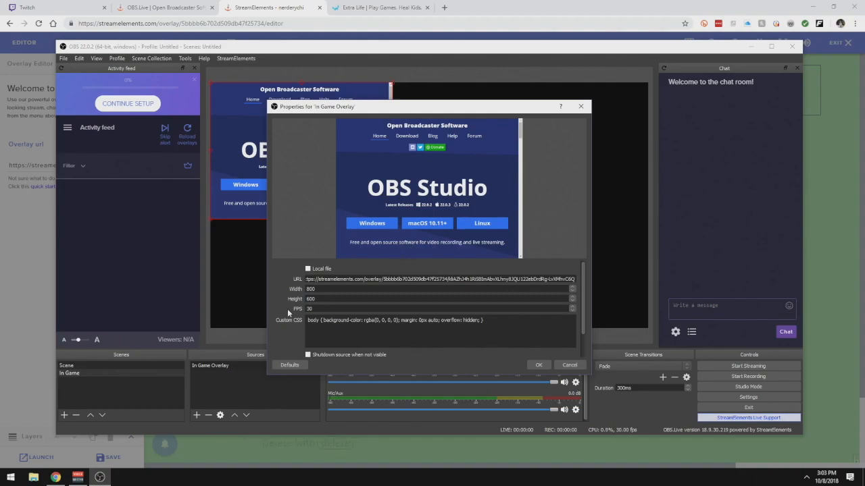
left_click_drag(326, 289, 263, 281)
type("1920")
key("Tab")
type("1080")
key("Tab")
key("BackSpace")
type("60")
left_click(538, 366)
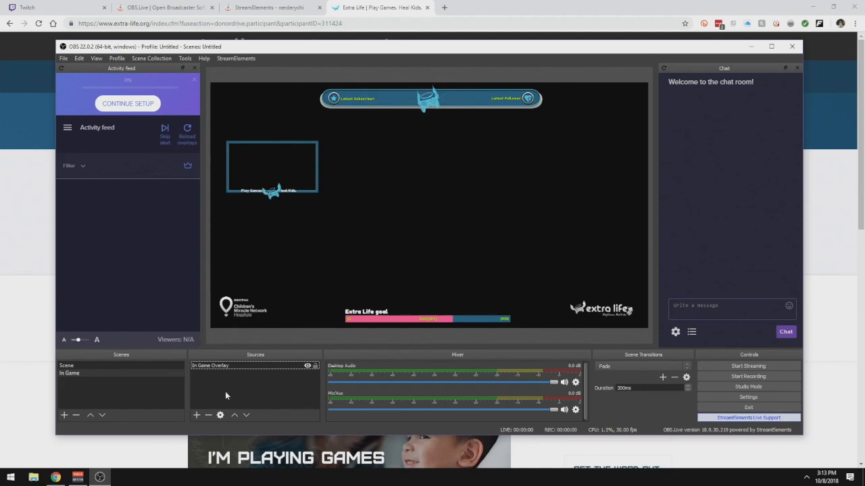
- Add a new Video Capture Device source named Webcam to the scene
left_click(196, 415)
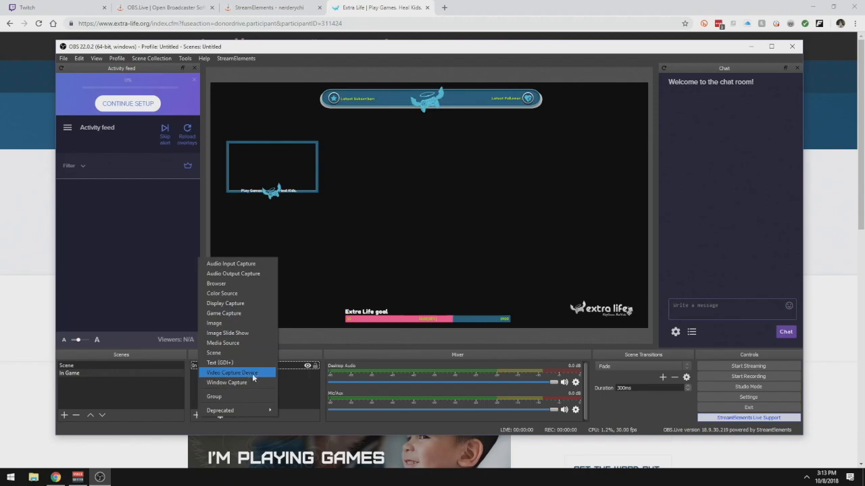
left_click(231, 373)
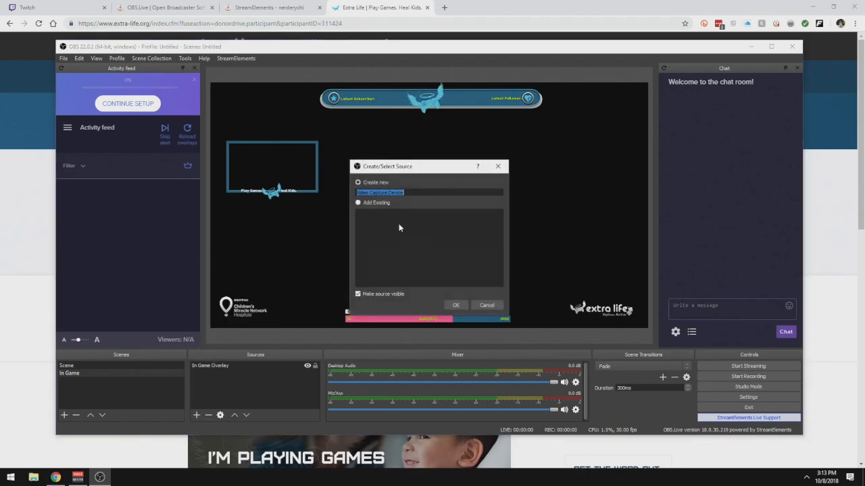
type("Webcam")
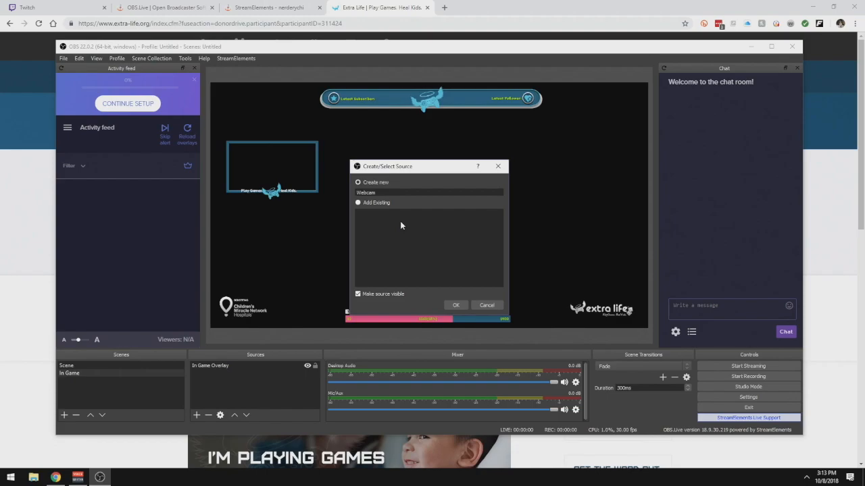
key("Return")
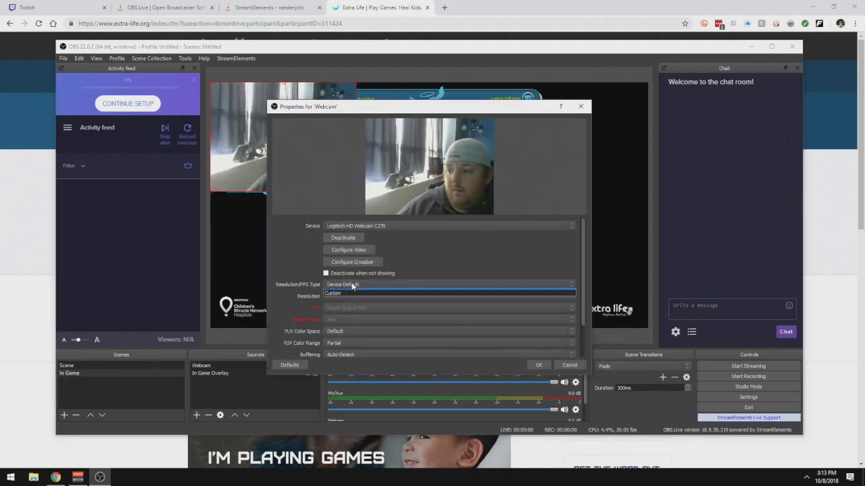
- Set the webcam's resolution type to Custom with a resolution of 1280x720 and accept the properties
left_click_drag(354, 107, 478, 115)
left_click_drag(290, 131, 320, 250)
left_click_drag(473, 114, 400, 76)
left_click(402, 256)
left_click(406, 268)
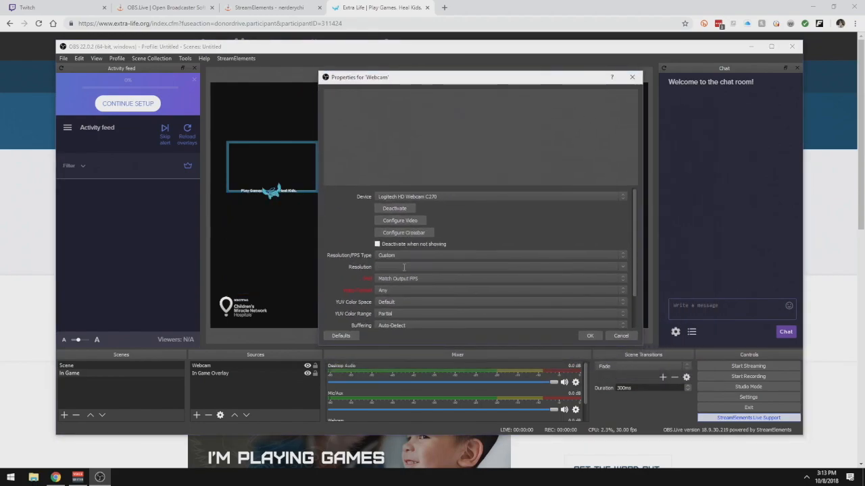
left_click(623, 267)
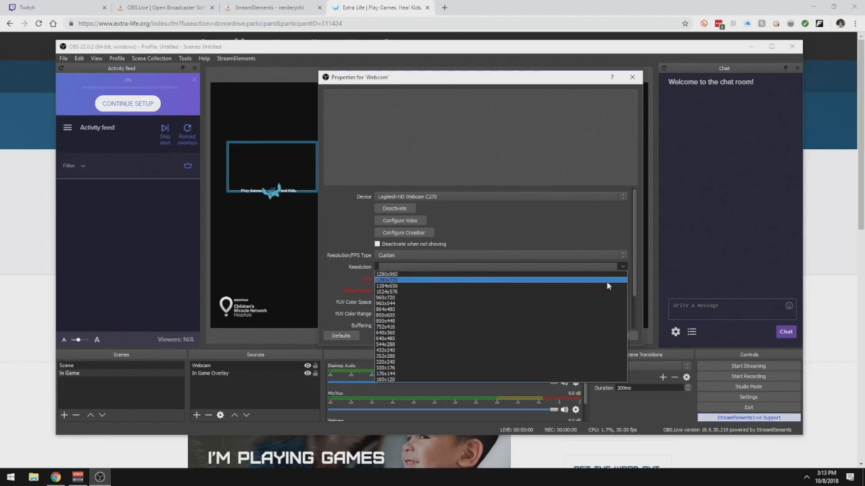
left_click(607, 281)
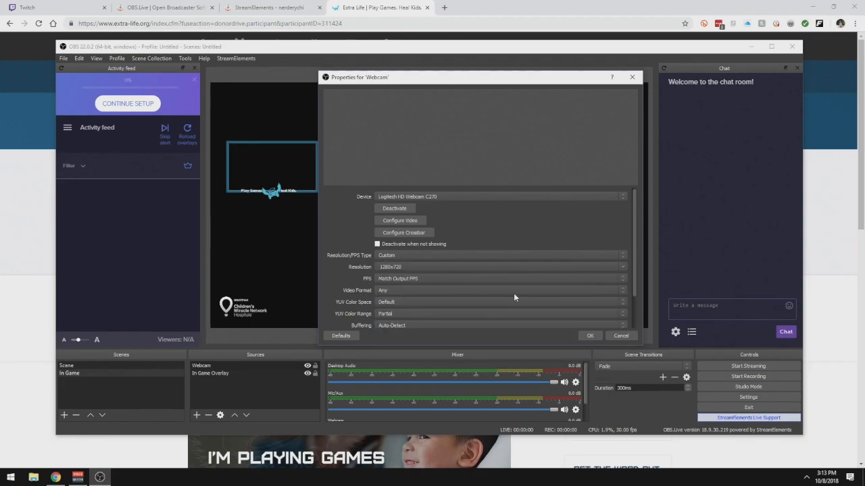
left_click(594, 337)
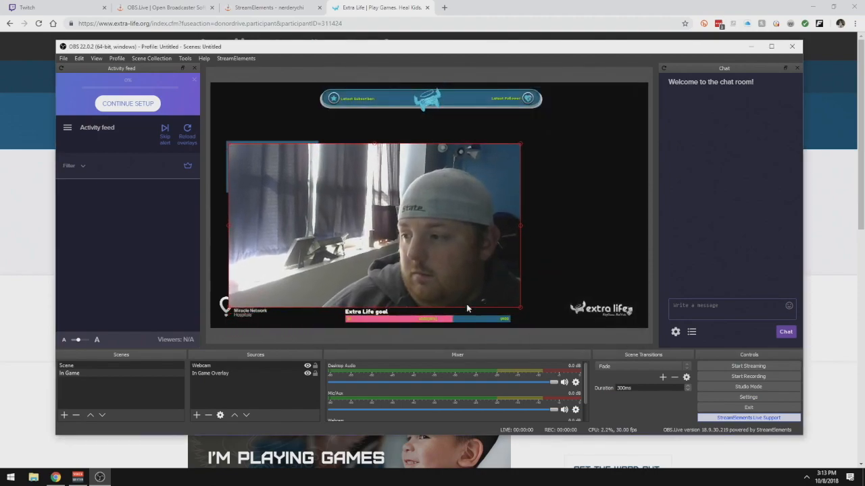
- Scale the webcam image down to fit the overlay's camera frame and order the Webcam source beneath In Game Overlay
left_click_drag(518, 313, 316, 194)
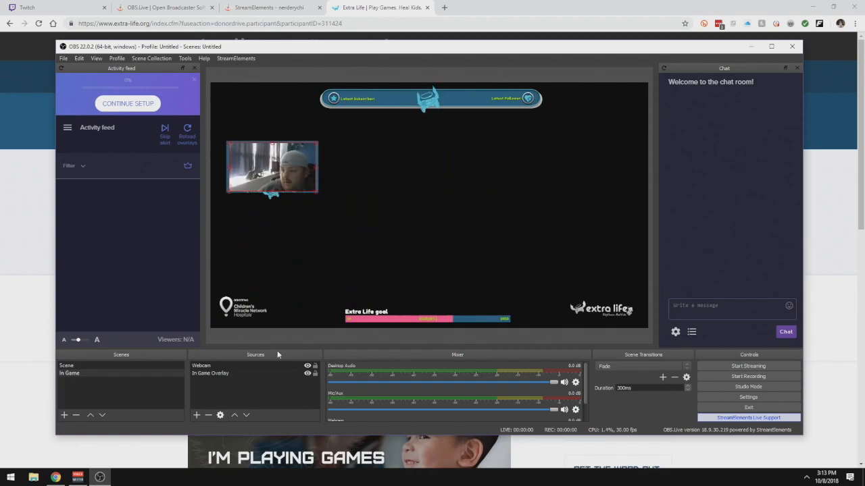
left_click(231, 394)
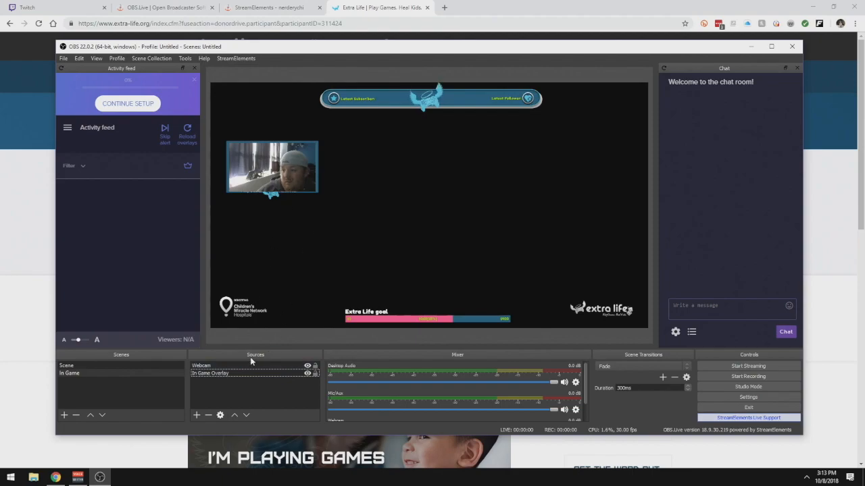
left_click_drag(227, 367, 224, 374)
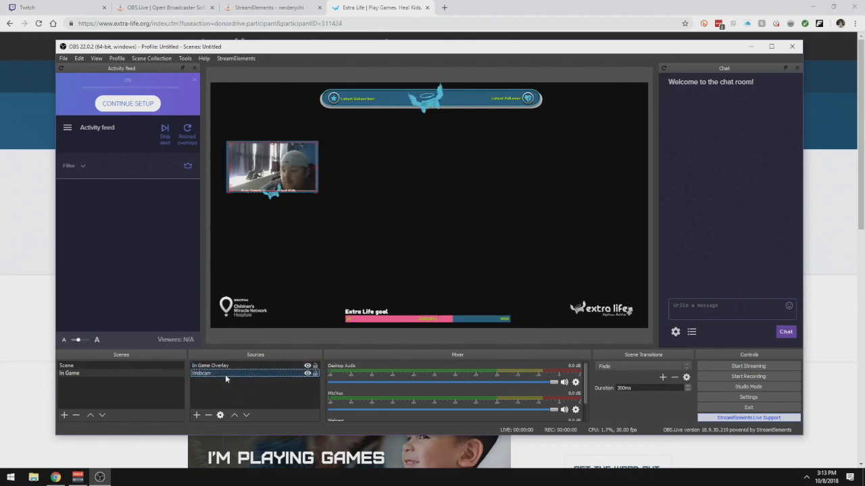
left_click(260, 404)
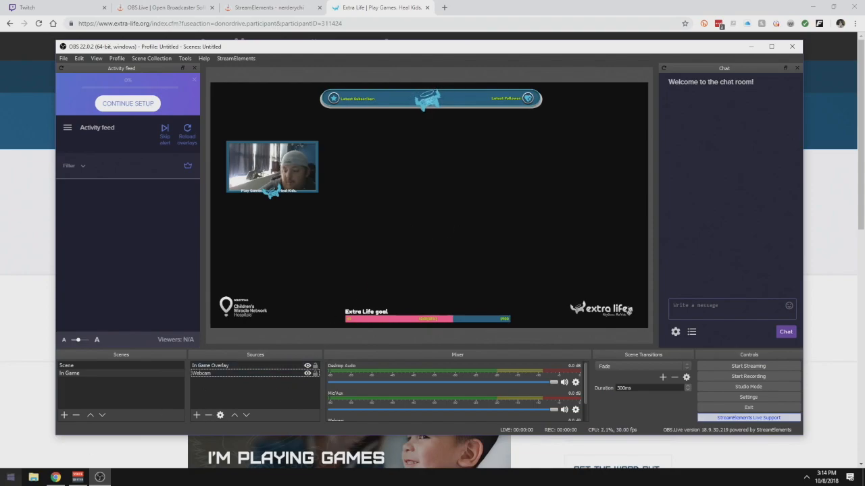
- Switch to the Epic Games Launcher and launch Fortnite
left_click(10, 477)
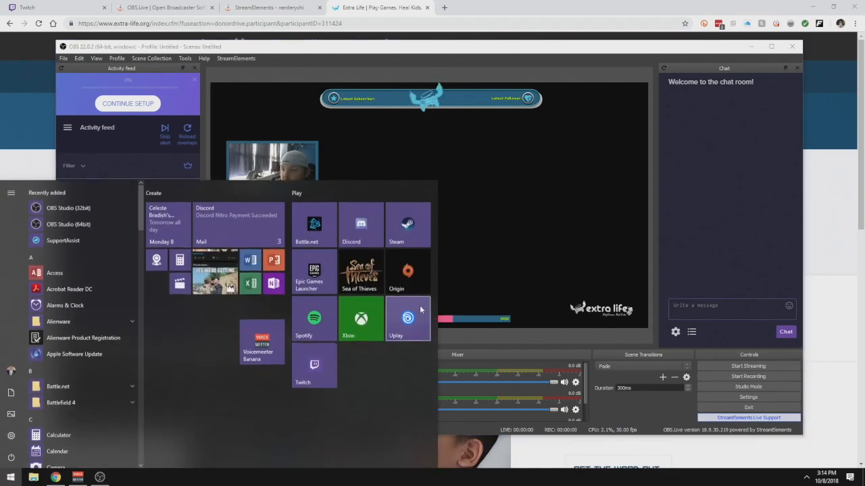
left_click(320, 282)
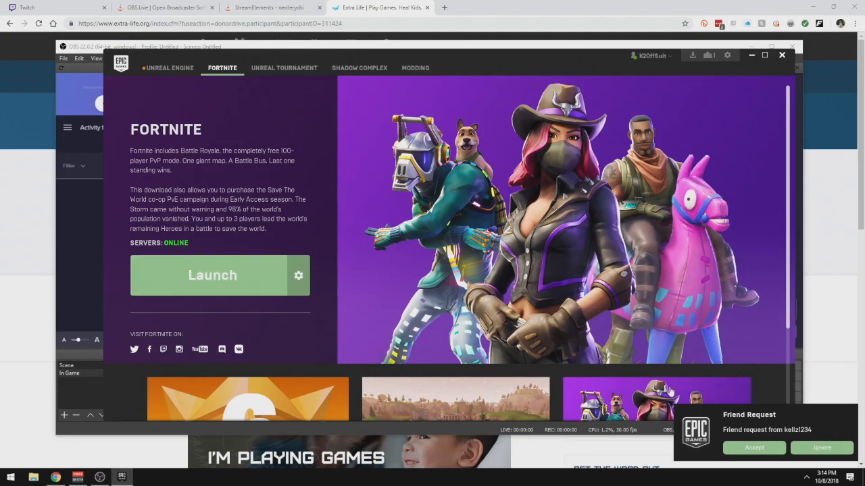
left_click(215, 282)
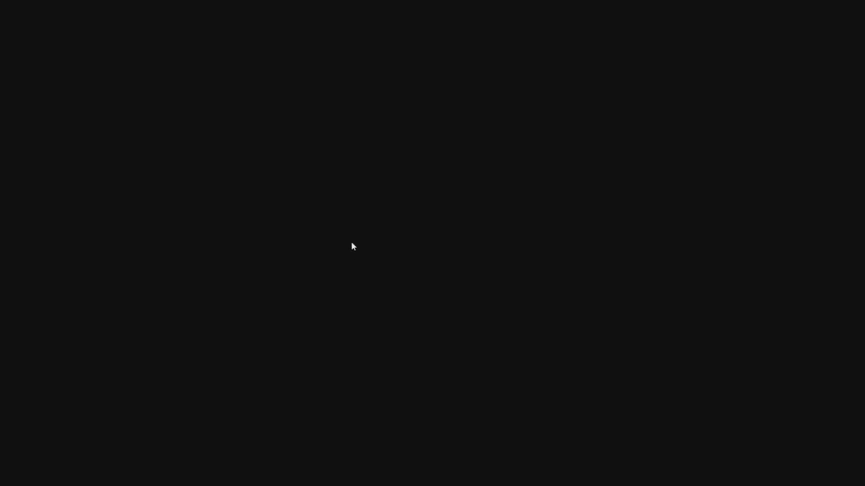
- Return to OBS and add a new Game Capture source named Fortnite
key("alt+Tab")
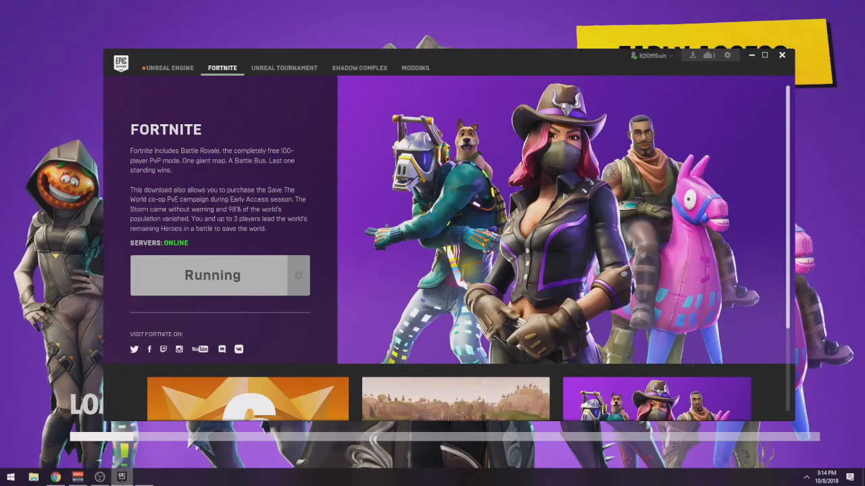
left_click(99, 477)
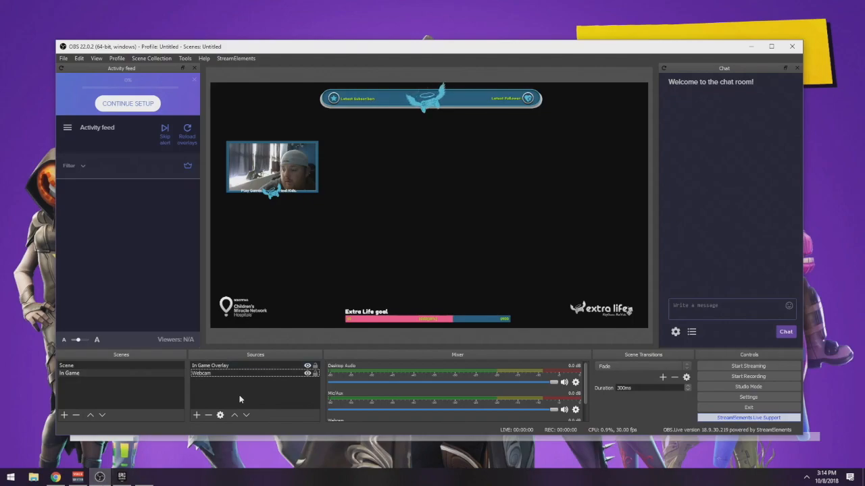
left_click(197, 415)
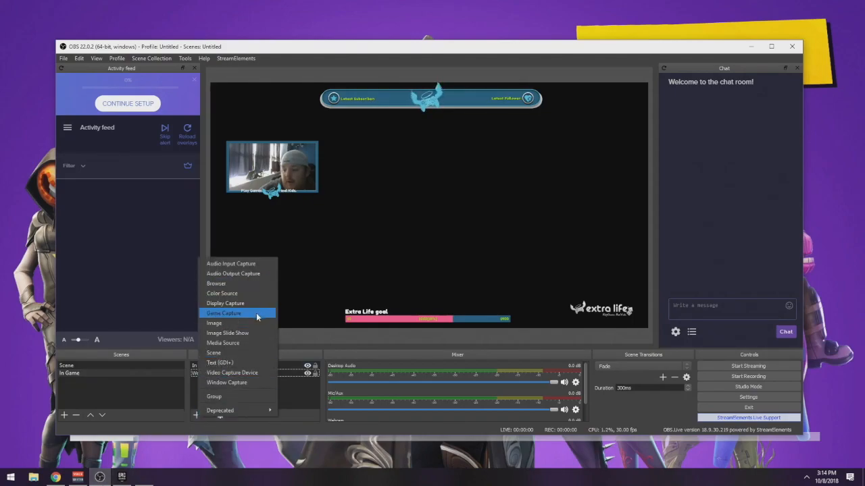
left_click(257, 314)
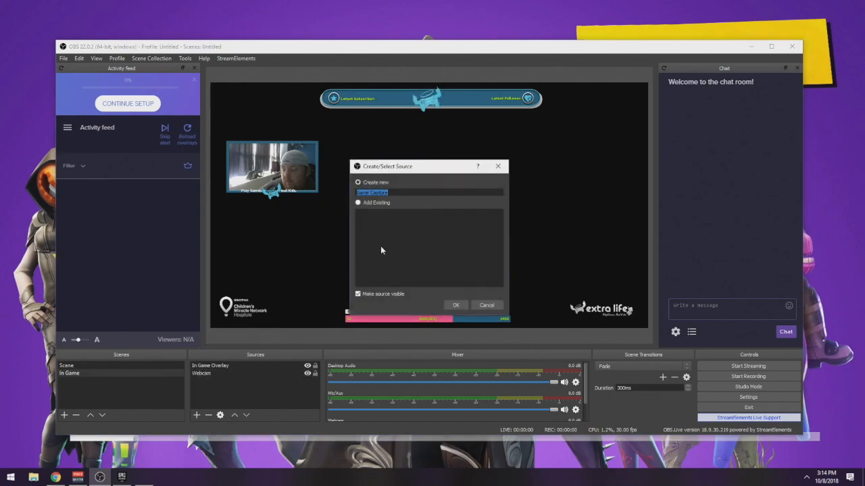
type("Fortnite")
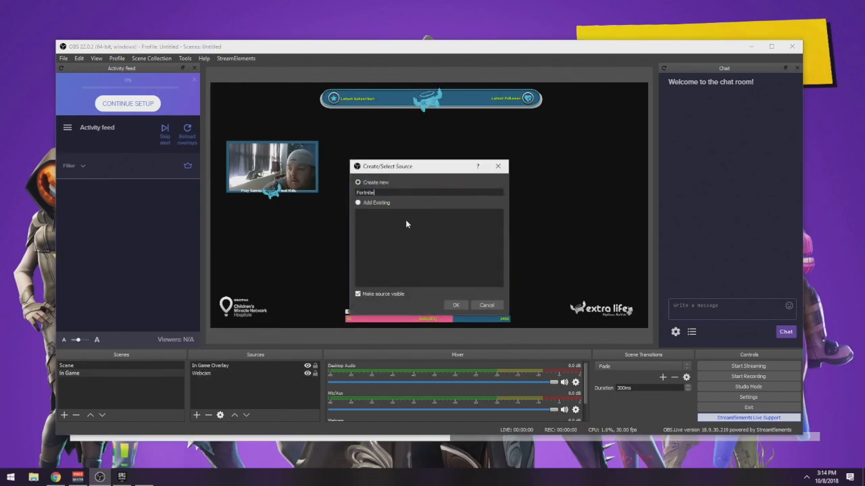
left_click(456, 305)
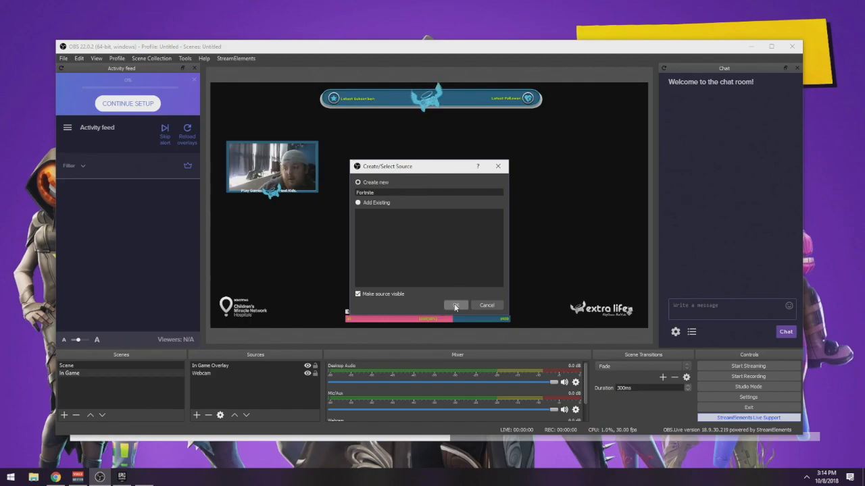
left_click(455, 305)
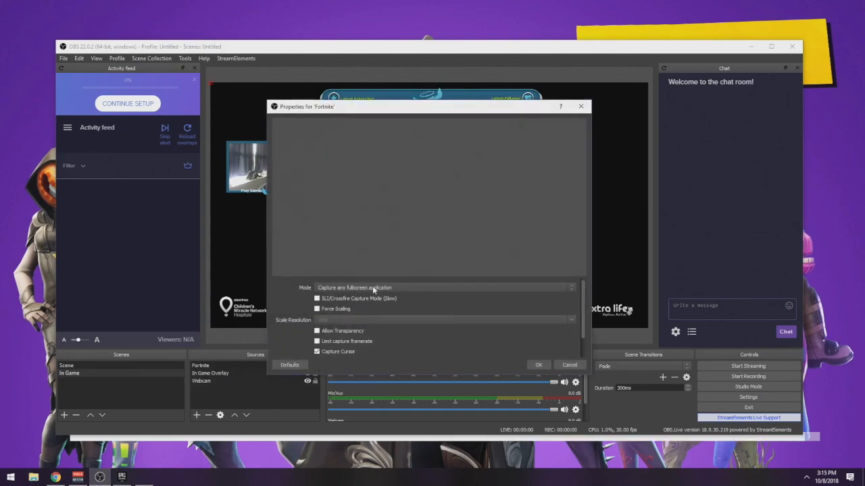
- Set the Fortnite source to Capture specific window and choose the [FortniteClient-Win64-Shipping.exe]: Fortnite window
left_click(372, 286)
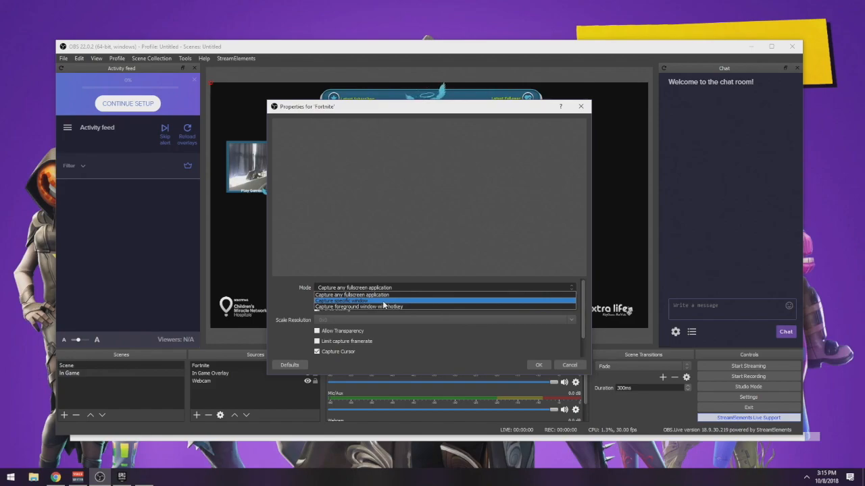
left_click(383, 302)
left_click(368, 276)
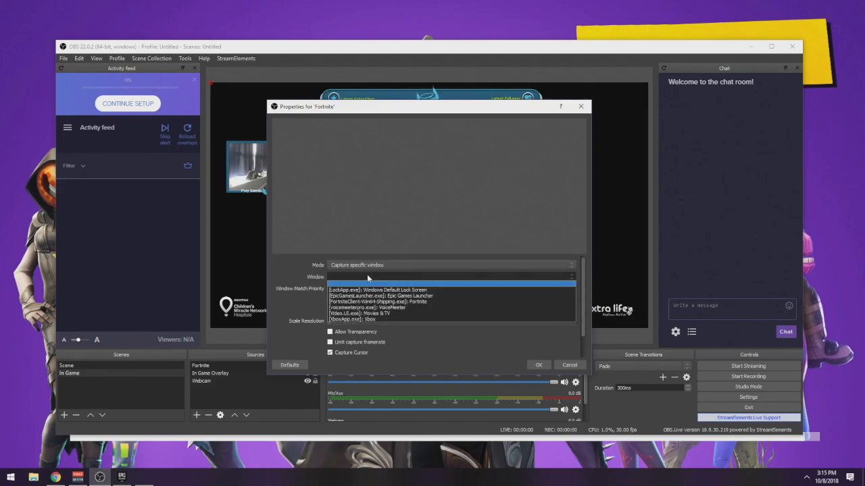
left_click(440, 299)
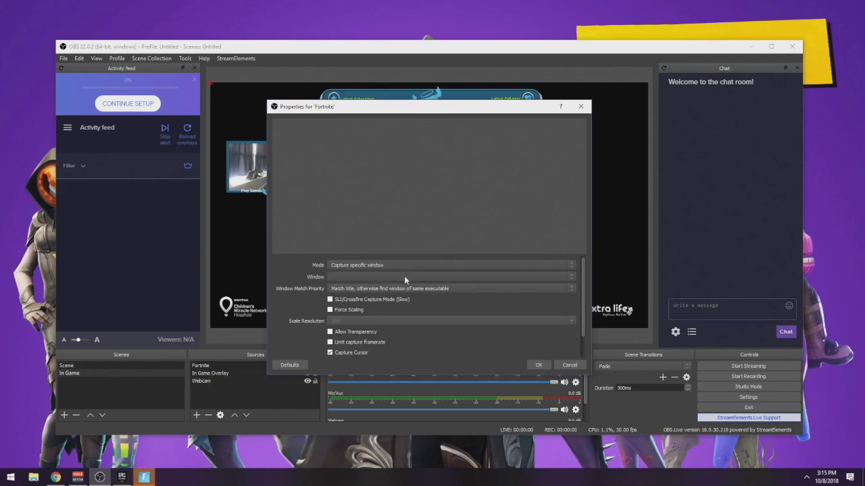
left_click(404, 276)
left_click(436, 302)
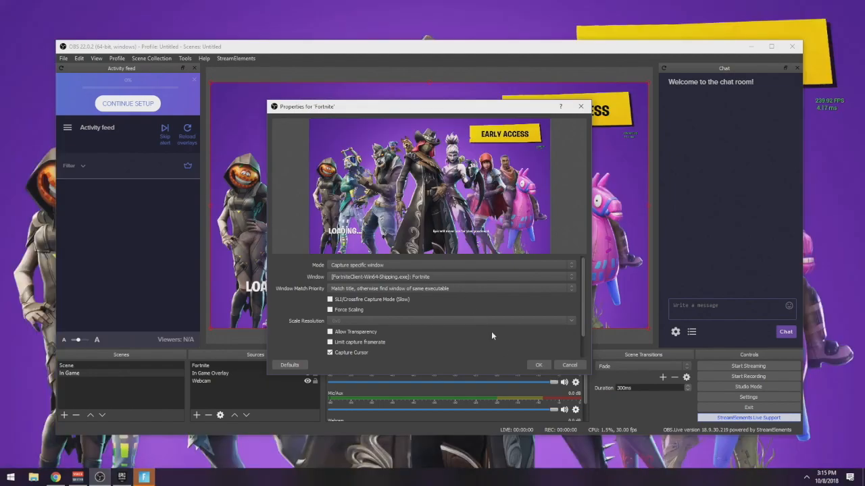
- Accept the Fortnite capture settings, order the Fortnite source beneath Webcam, and toggle its visibility off and on
left_click(544, 367)
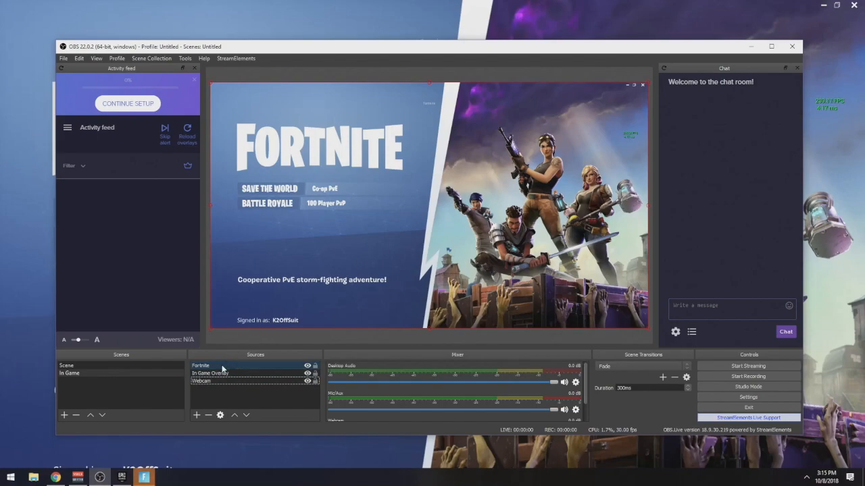
left_click_drag(237, 376, 235, 384)
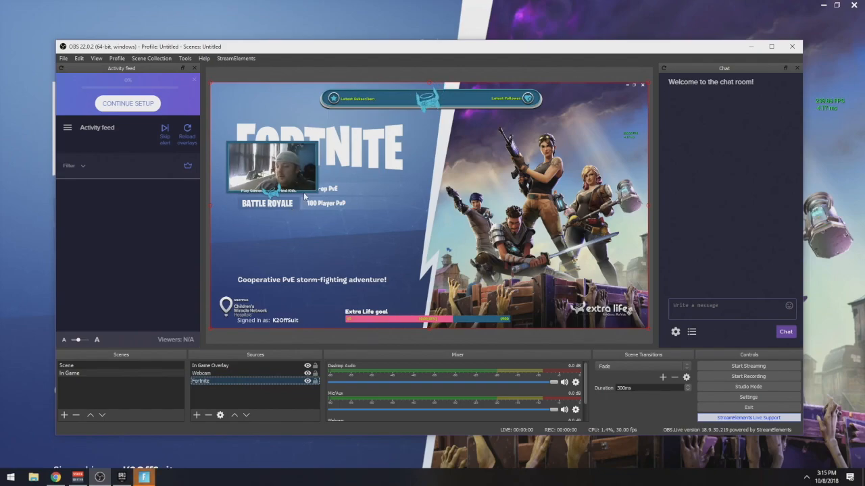
left_click(308, 381)
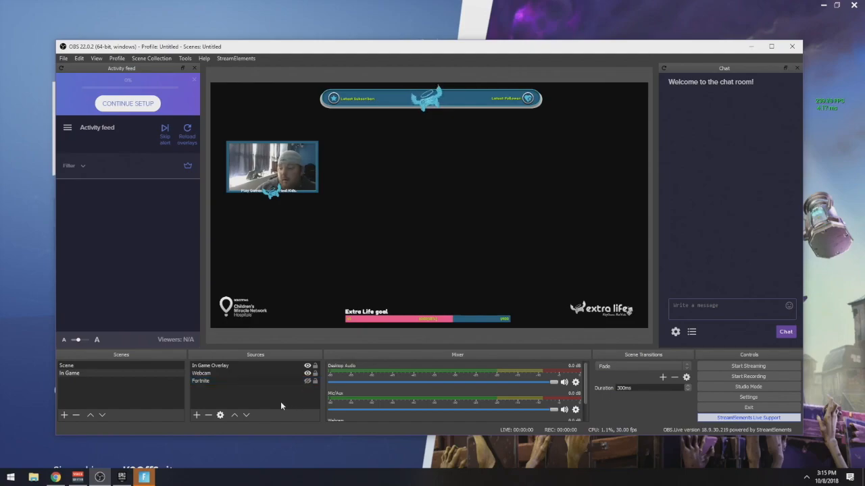
left_click(307, 381)
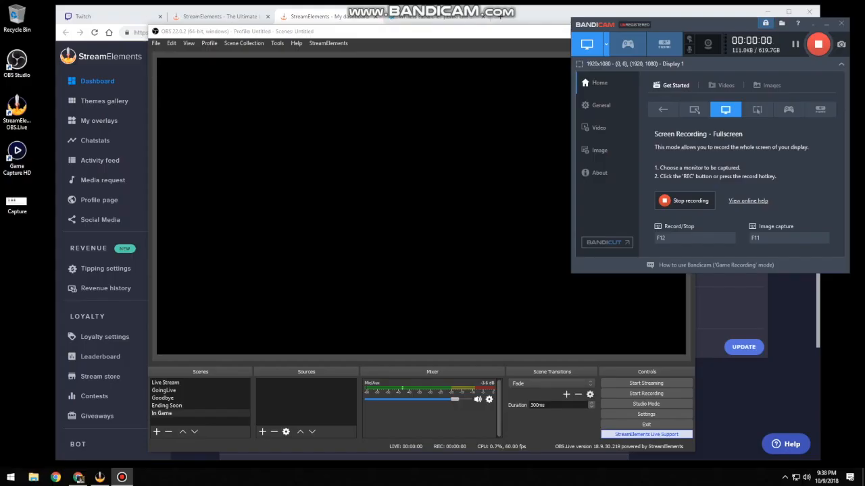
- In the other OBS session's In Game scene, add a new Video Capture Device source named Switch
key("alt+Tab")
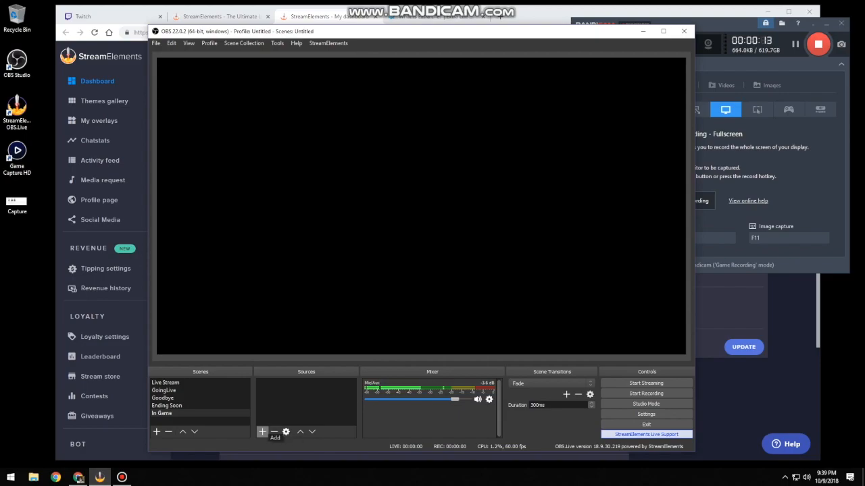
left_click(263, 433)
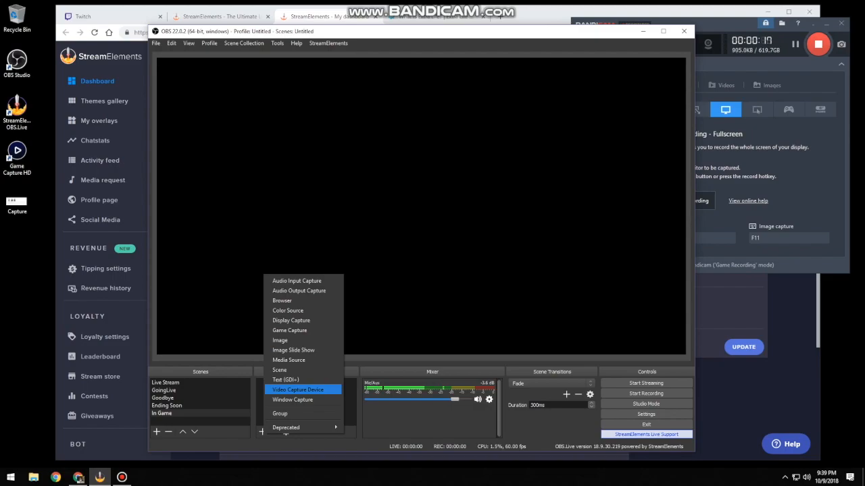
left_click(297, 390)
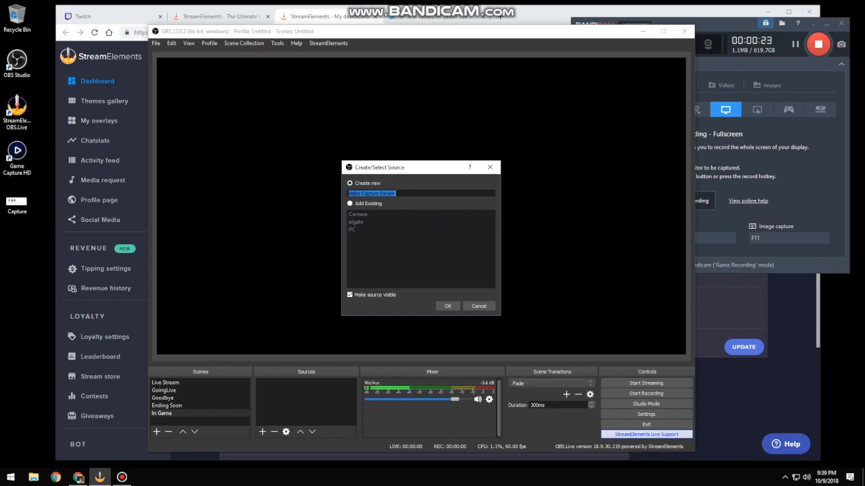
type("Switch")
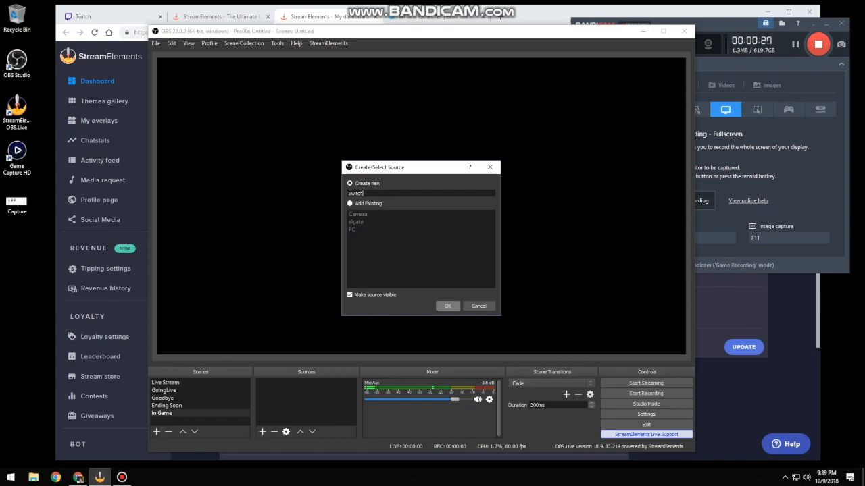
left_click(447, 306)
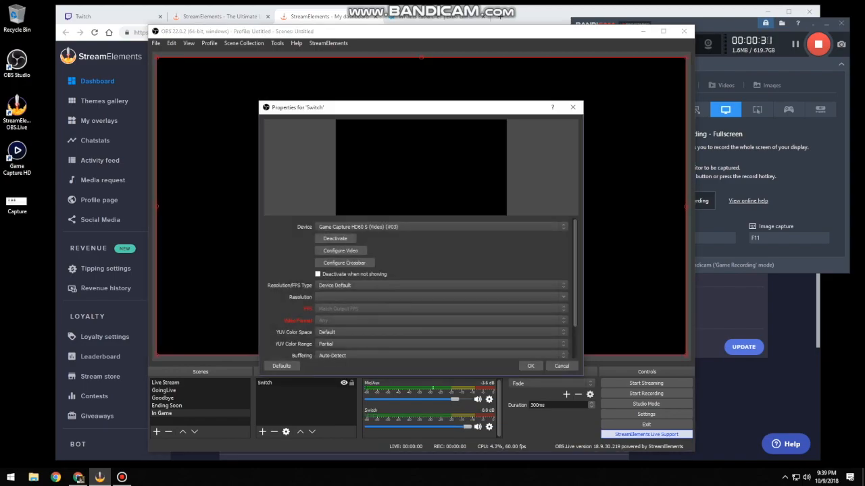
- Set the Switch source's device to Elgato Game Capture HD and scale its image to fill the canvas
left_click(441, 227)
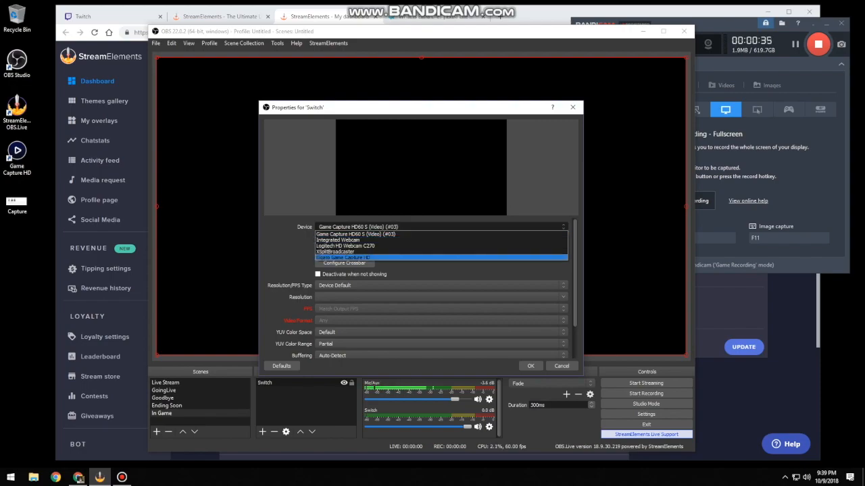
left_click(345, 258)
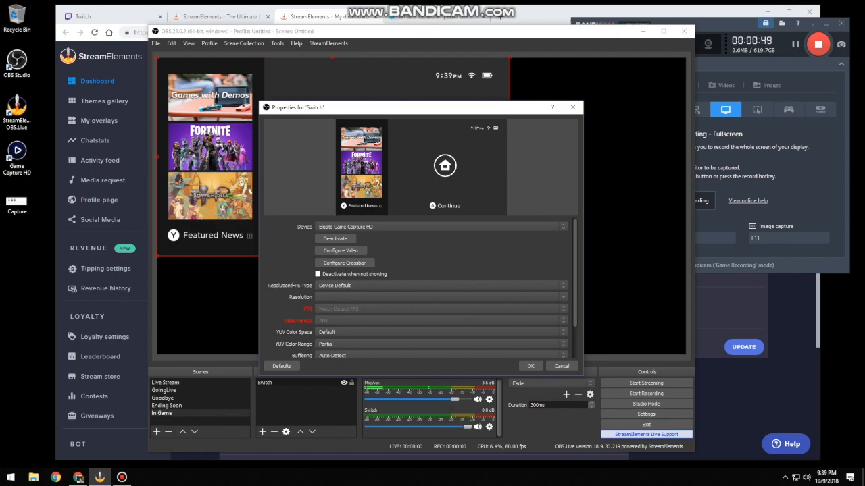
key("Return")
mouse_move(333, 157)
left_mouse_down()
mouse_move(386, 199)
mouse_move(293, 128)
mouse_move(333, 157)
left_mouse_up()
left_click_drag(509, 256, 686, 355)
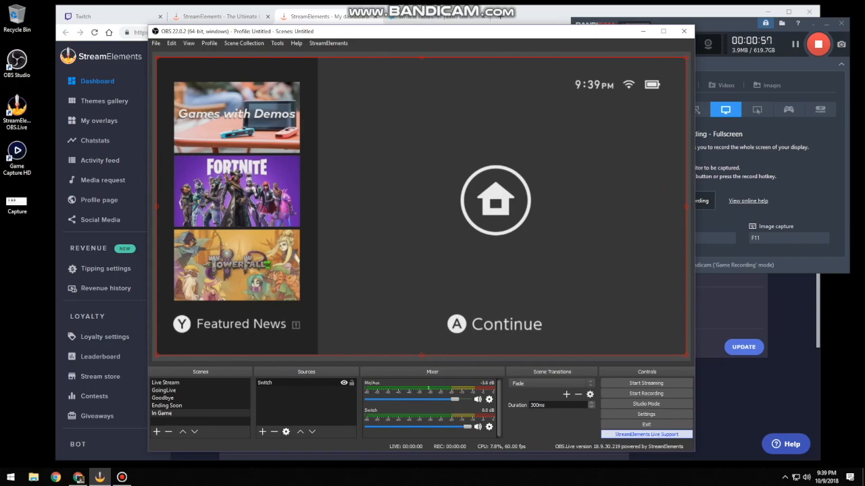
left_click(306, 407)
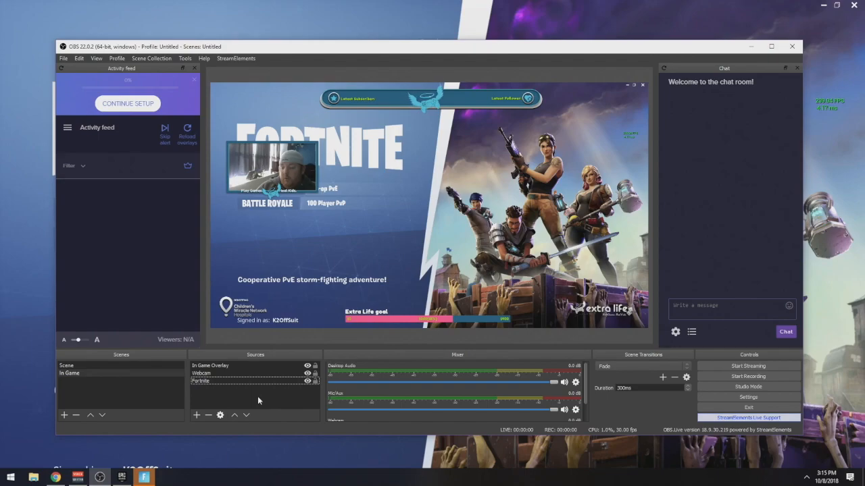
- Add an Audio Input Capture source named Mic to the Fortnite scene, using the Microphone (Realtek(R) Audio) device
left_click(196, 415)
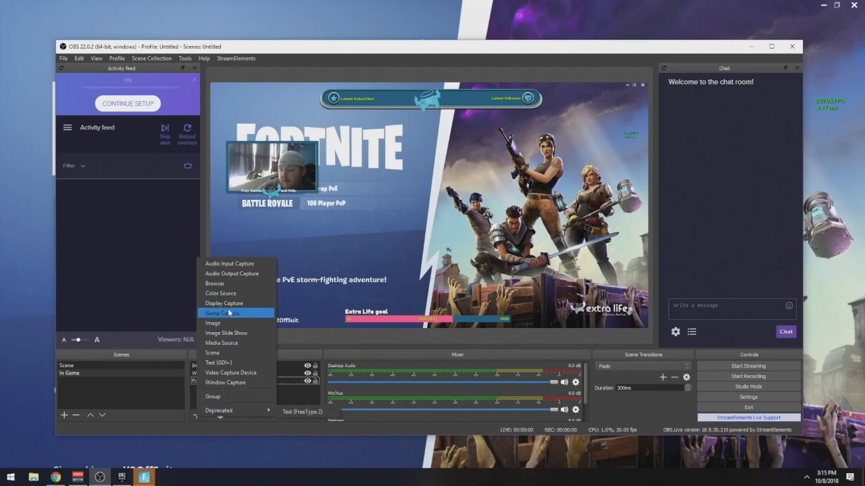
left_click(257, 264)
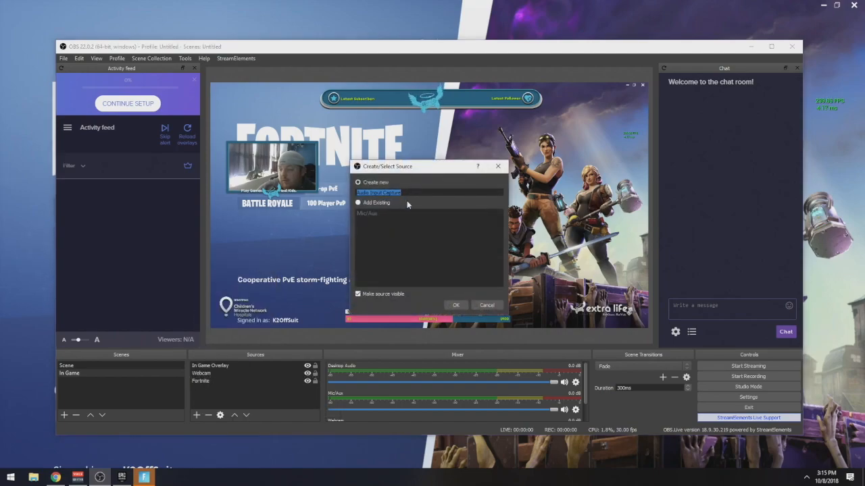
type("Mic")
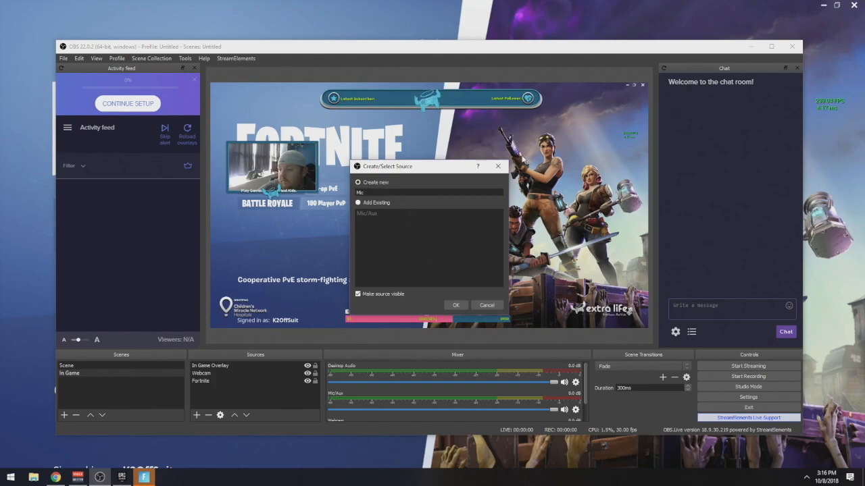
left_click(457, 304)
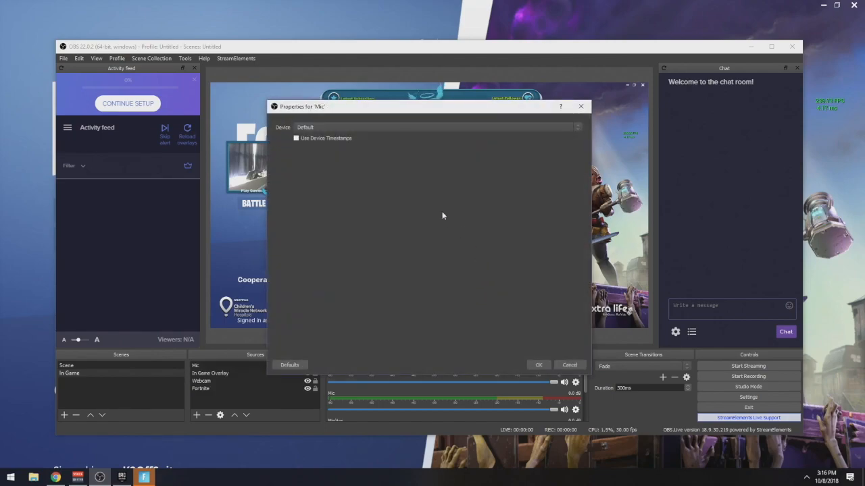
left_click(342, 128)
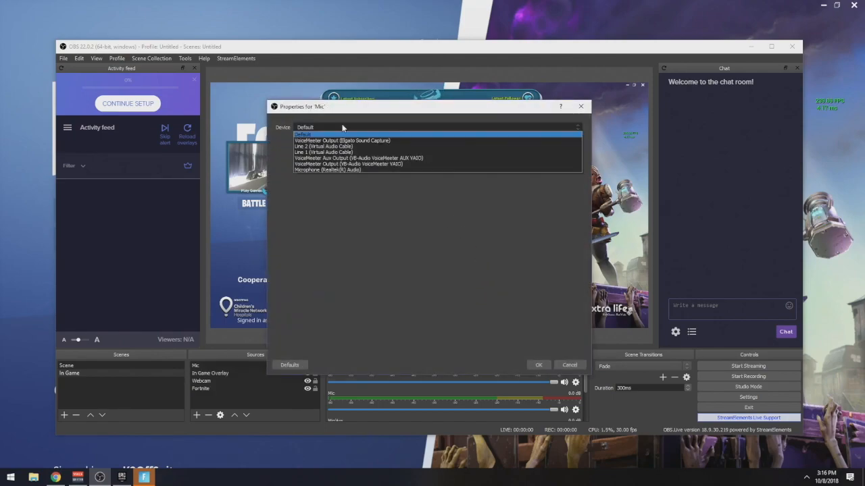
left_click(435, 170)
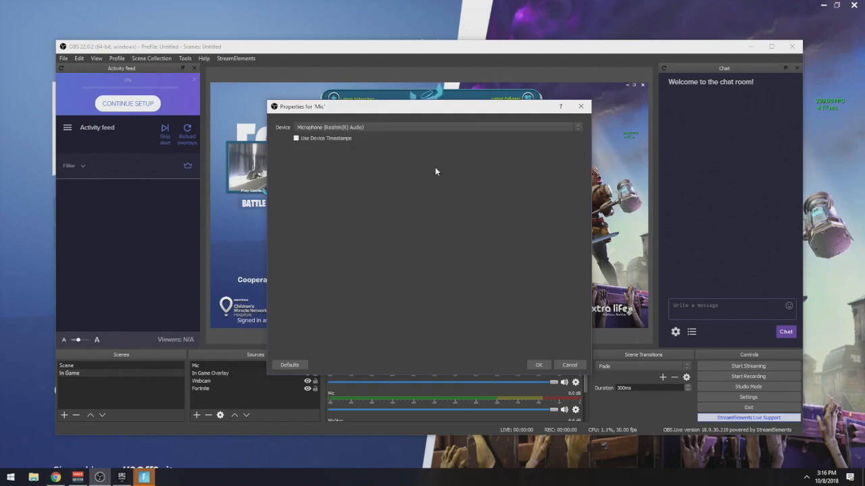
left_click(537, 365)
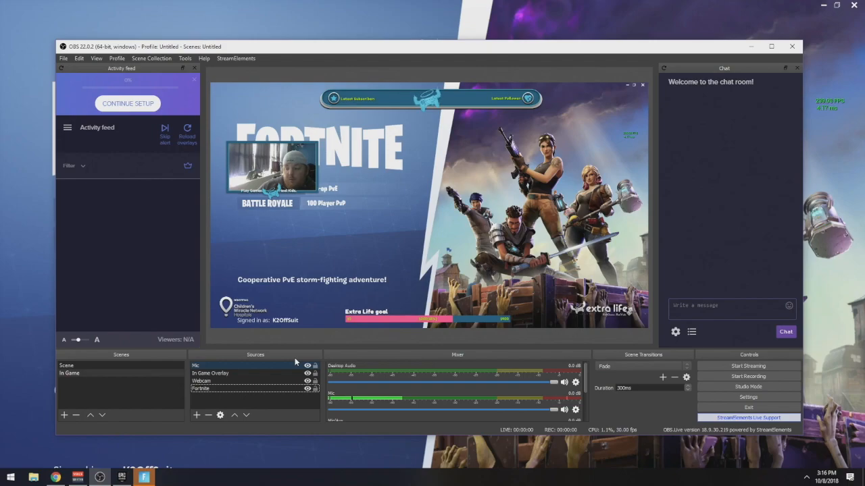
- Launch Spotify, start playback of the track Raging, and switch back to OBS
left_click(10, 477)
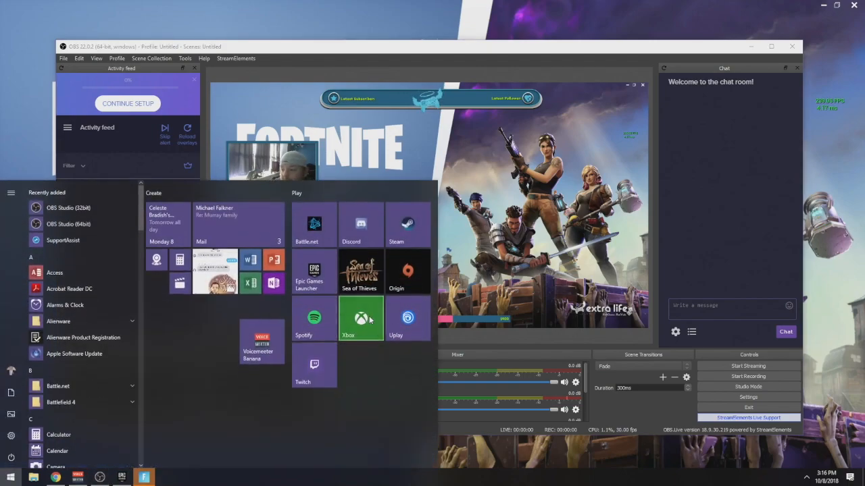
left_click(361, 329)
left_click(10, 478)
left_click(320, 329)
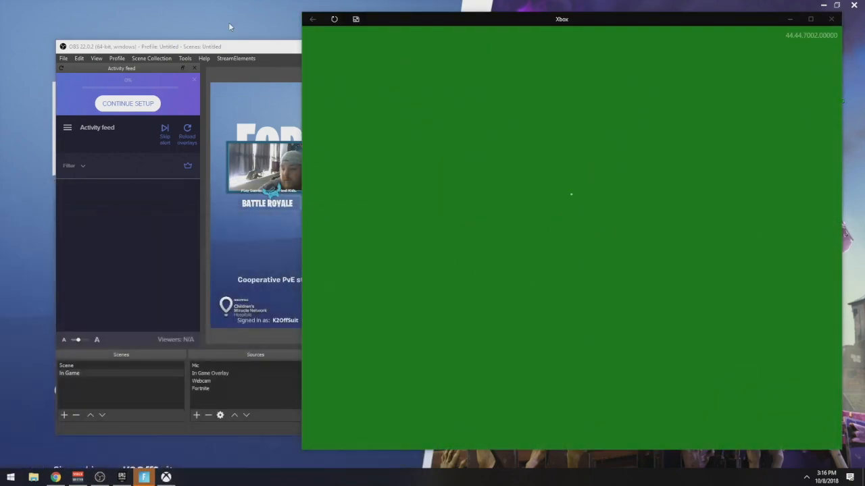
left_click(792, 22)
left_click(793, 25)
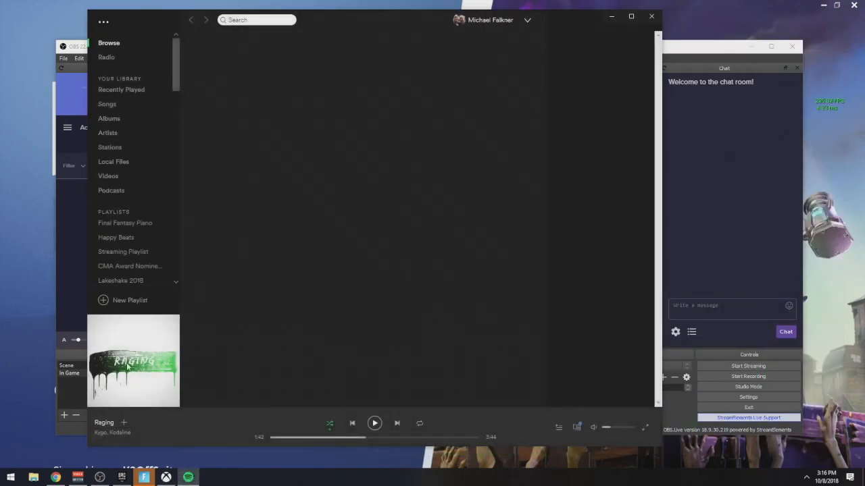
left_click(374, 423)
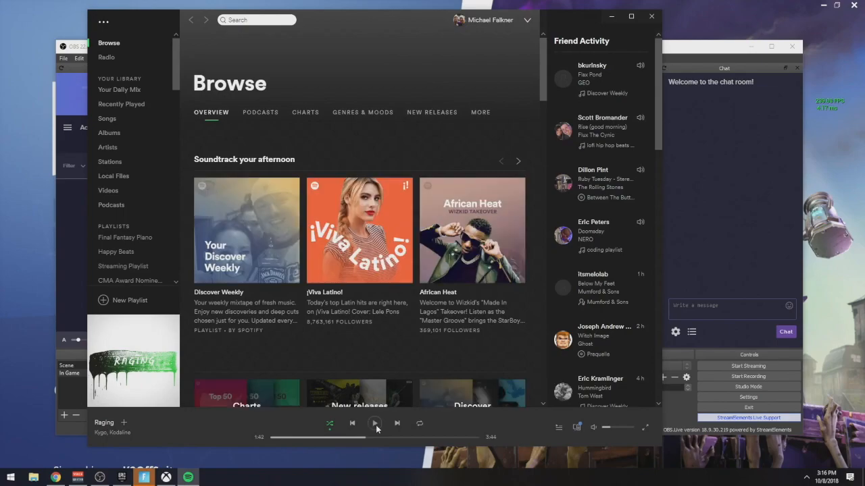
left_click(107, 478)
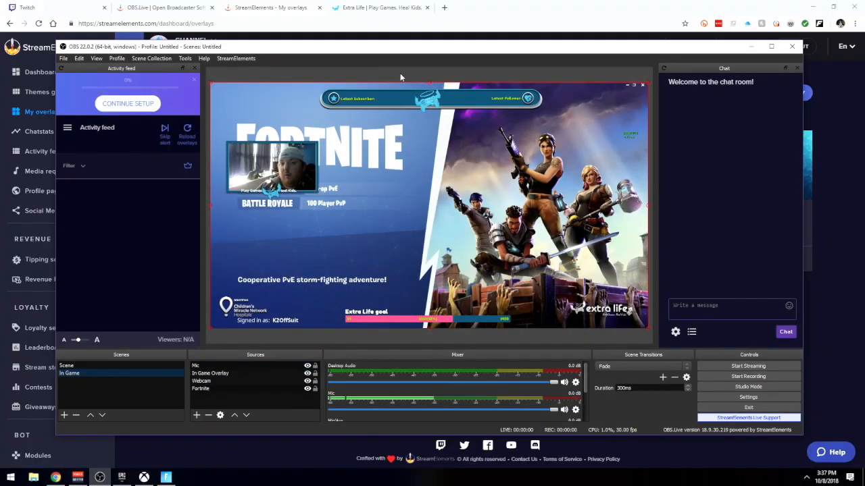
- Add a new scene named Talking Scene
left_click(64, 415)
type("T")
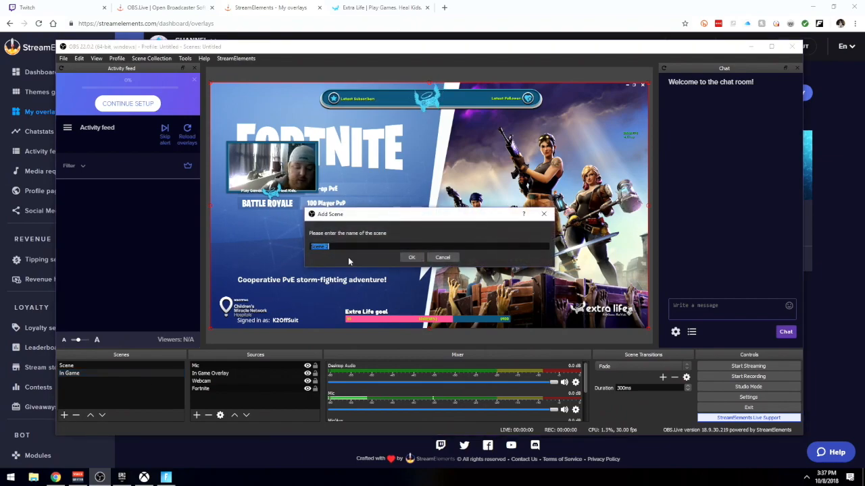
type("alking Sce")
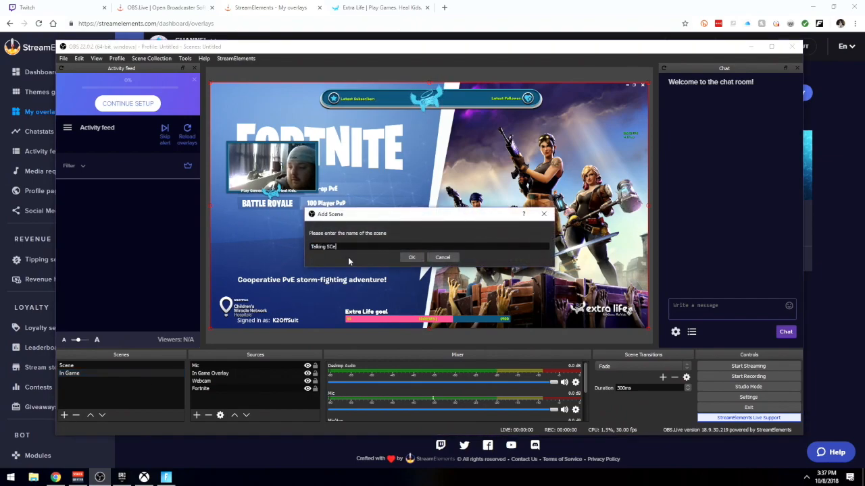
type("ne")
key("Return")
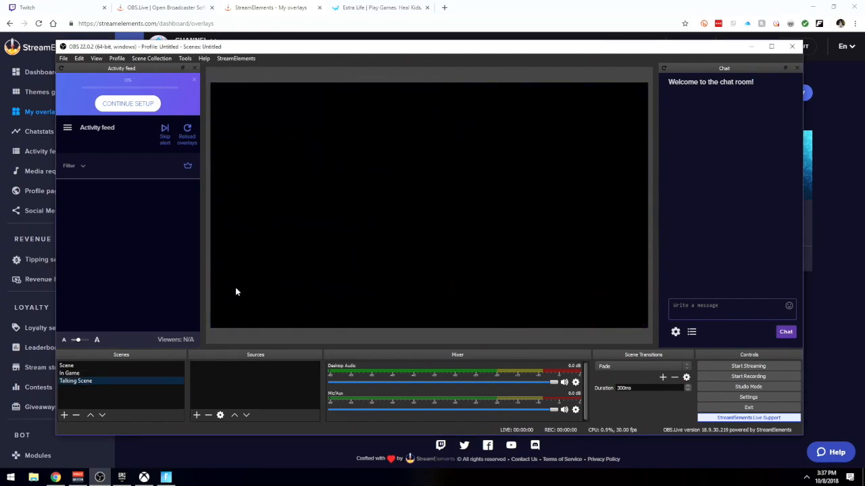
- Add a new scene named Ending
left_click(67, 416)
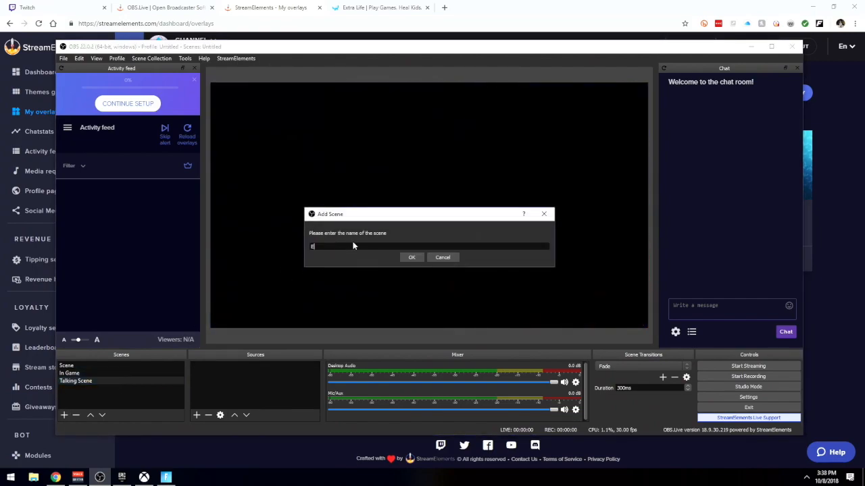
type("Ending")
key("Return")
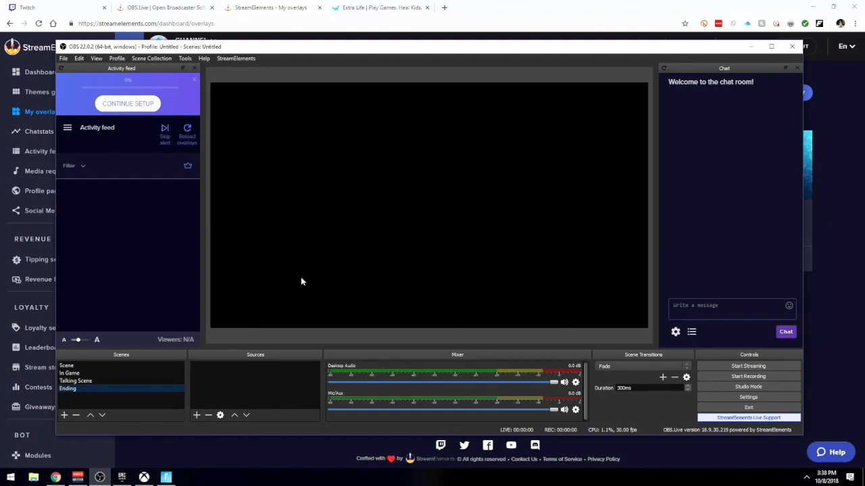
- Select Talking Scene, switch to StreamElements in Chrome, and open the GAME DAY - EXTRA LIFE TALK SCENE overlay for editing
left_click(110, 381)
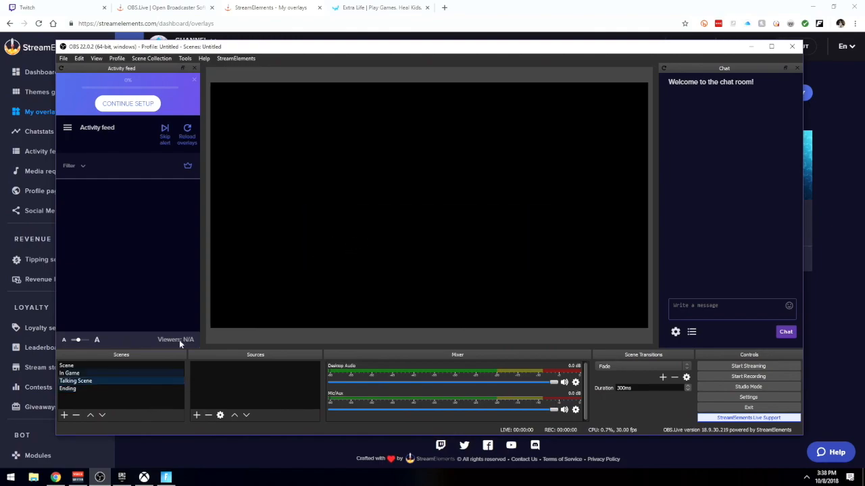
left_click(256, 8)
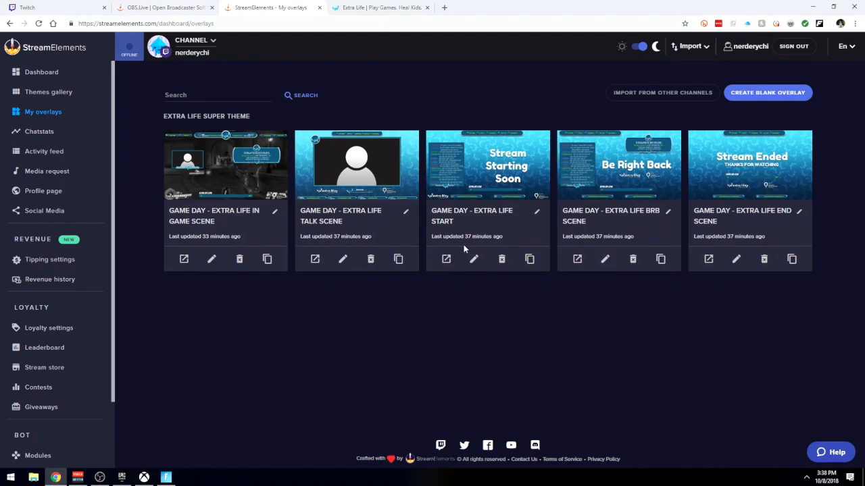
left_click(341, 258)
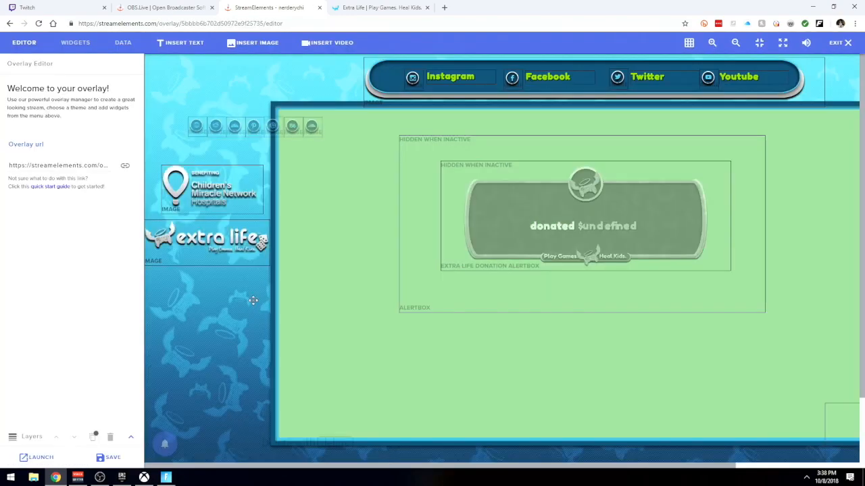
- Enter the participant ID from the Extra Life page as the Extra Life ID of the talk scene's donation goal tracker
left_click(366, 10)
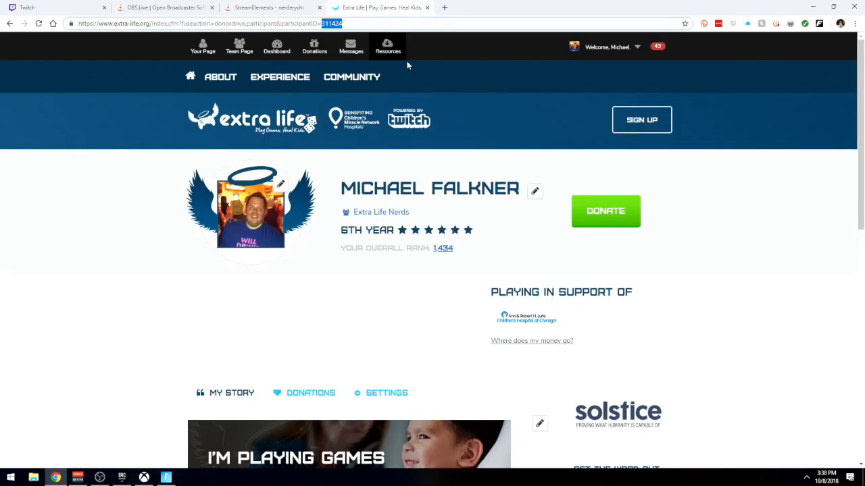
left_click(287, 8)
scroll(533, 364, "down", 1)
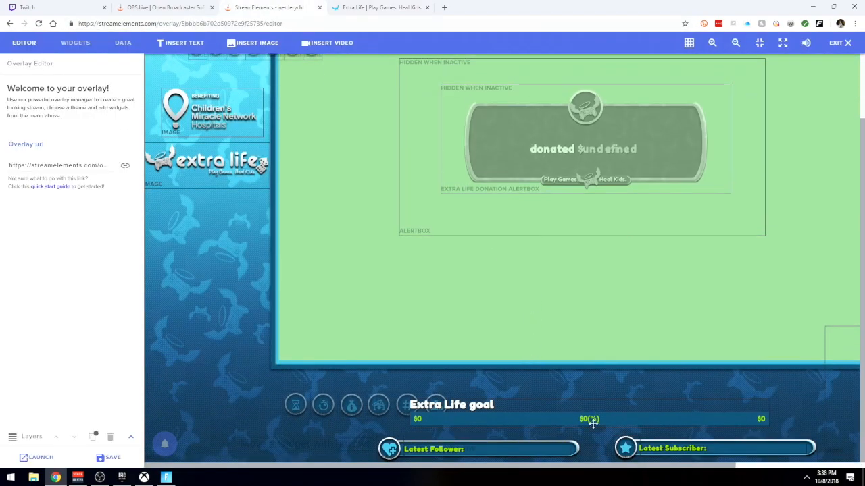
left_click(572, 419)
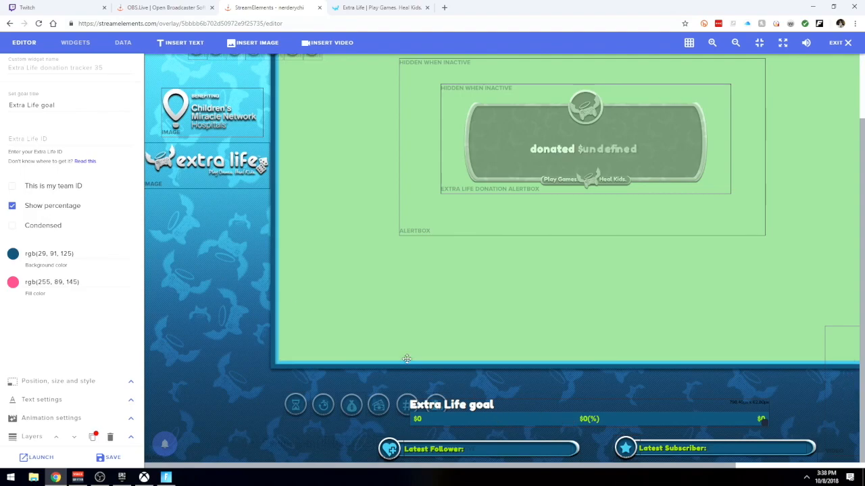
left_click(26, 138)
type("311424")
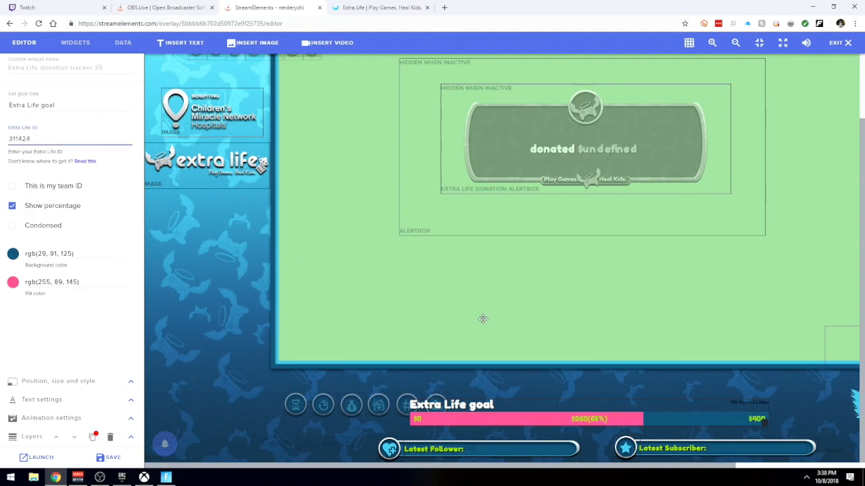
scroll(483, 319, "up", 1)
scroll(435, 430, "down", 1)
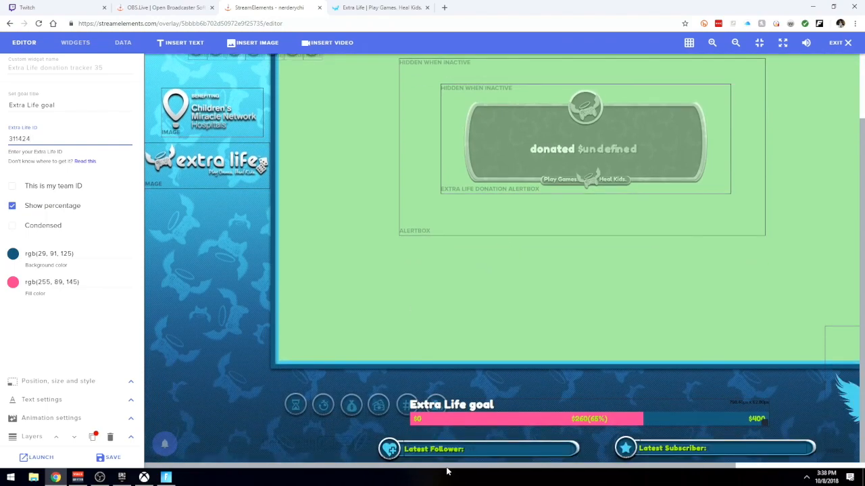
- Enter the participant ID as the Extra Life ID of the talk scene's Extra Life donation alert box
scroll(487, 371, "up", 1)
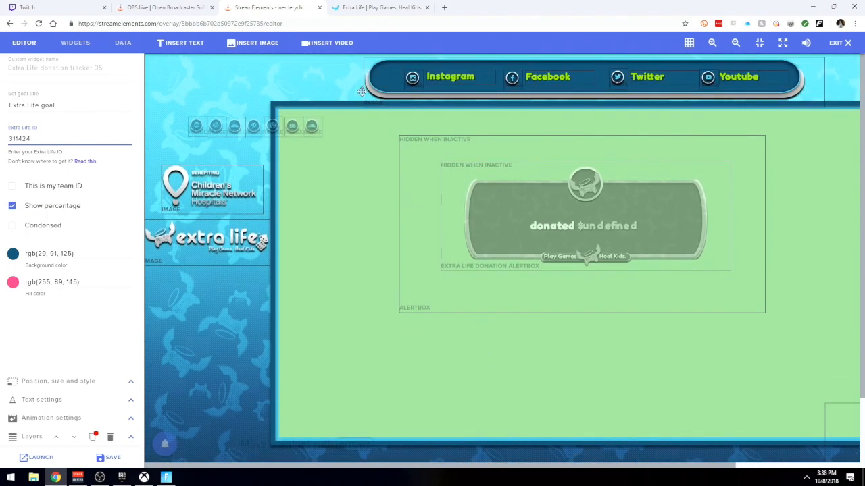
left_click(542, 225)
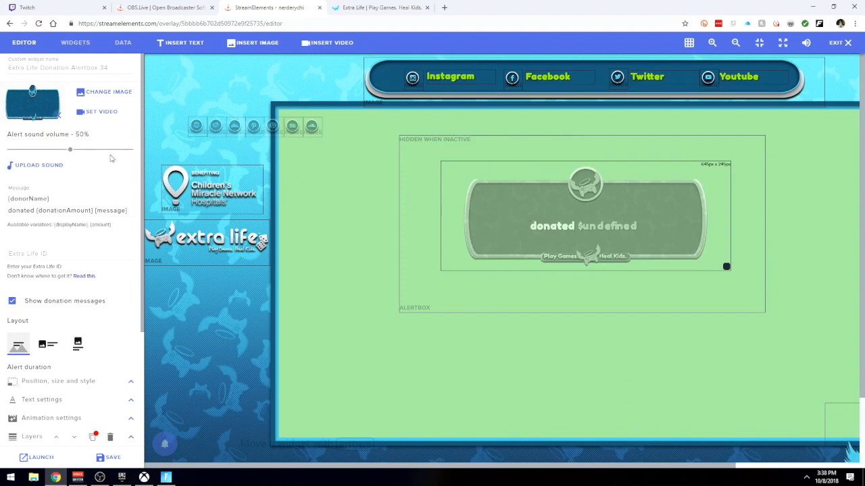
left_click(70, 253)
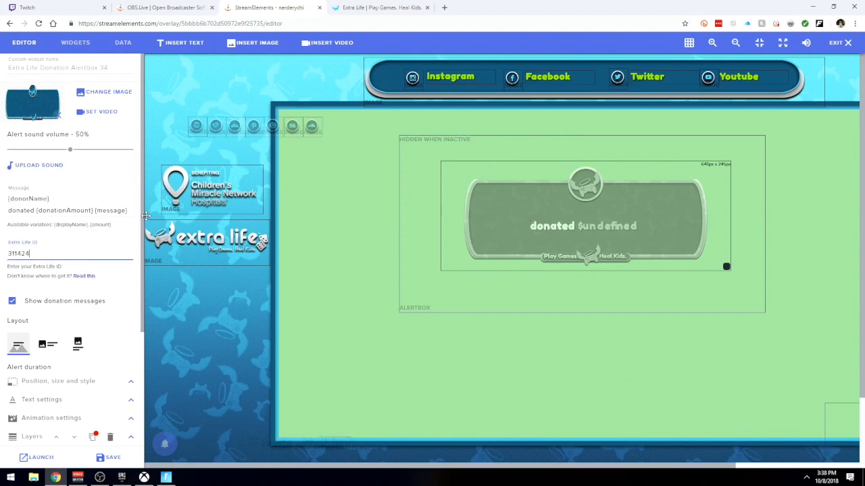
type("311424")
- Delete the Instagram and Facebook labels and their icons from the talk scene's social banner, along with the Twitter label
left_click(432, 75)
key("Delete")
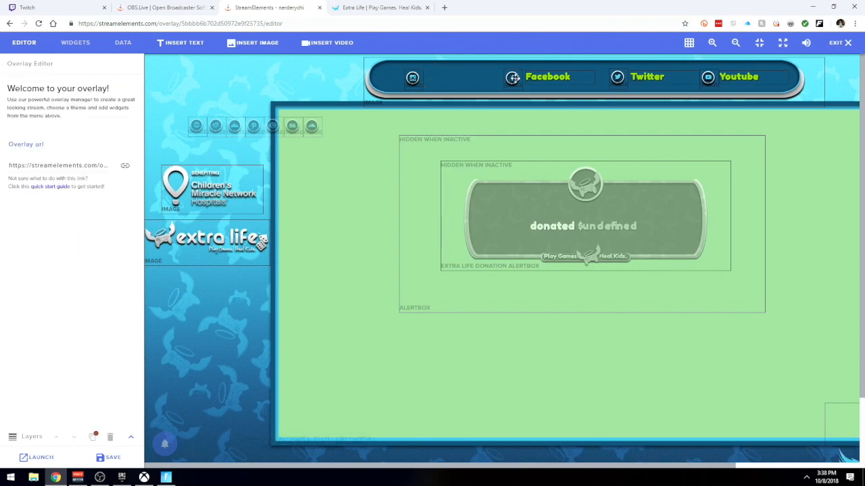
key("Delete")
left_click_drag(503, 78, 505, 72)
left_click(416, 80)
key("Delete")
left_click(516, 72)
key("Delete")
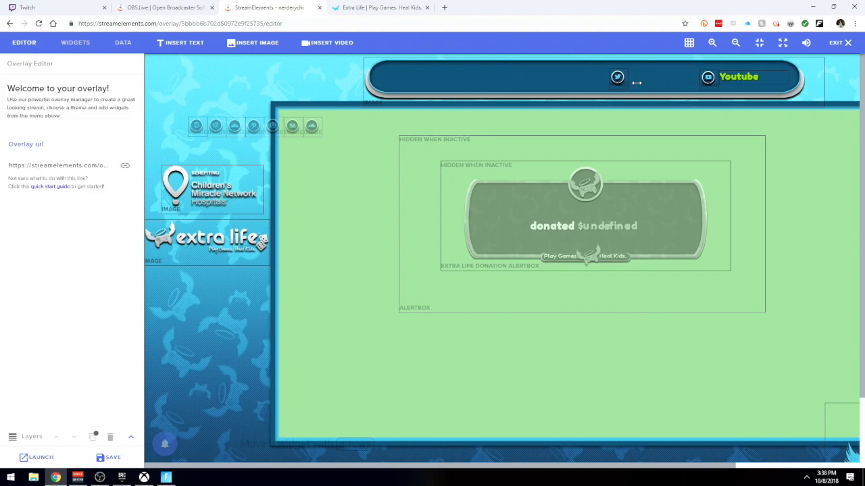
- Delete the remaining Twitter and Youtube items and the empty social banner image from the talk scene overlay
left_click(636, 82)
left_click(705, 77)
key("Delete")
left_click(618, 77)
key("Delete")
left_click(708, 77)
key("Delete")
left_click(624, 86)
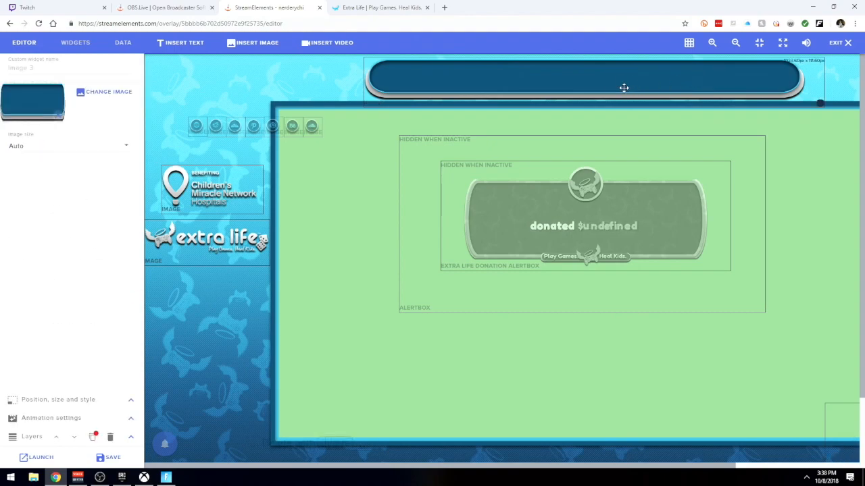
key("Delete")
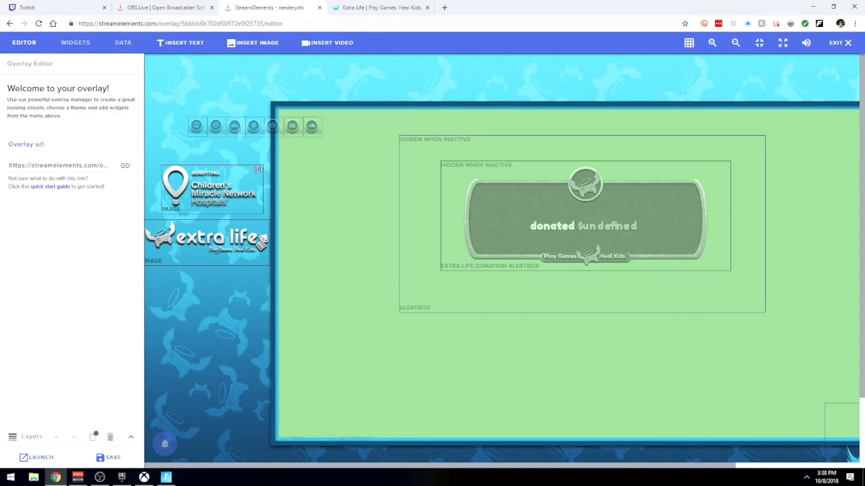
- Save the talk scene overlay and copy its launch URL to the clipboard
left_click(124, 463)
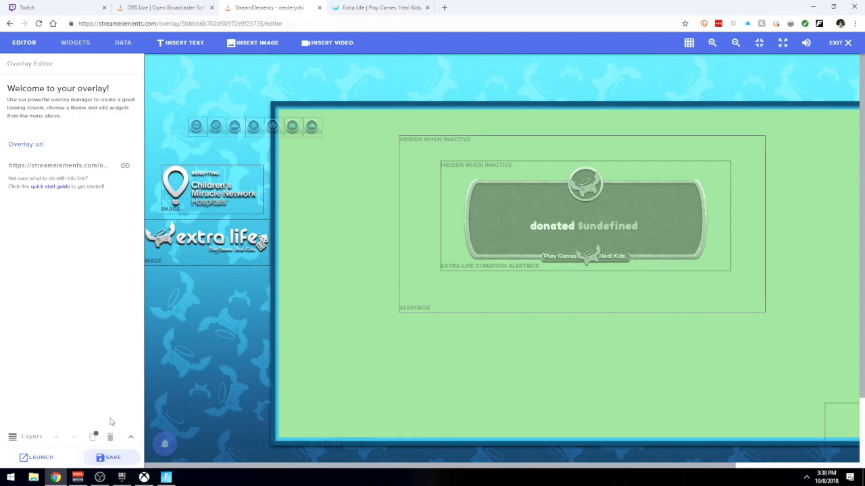
left_click(39, 457)
left_click(403, 238)
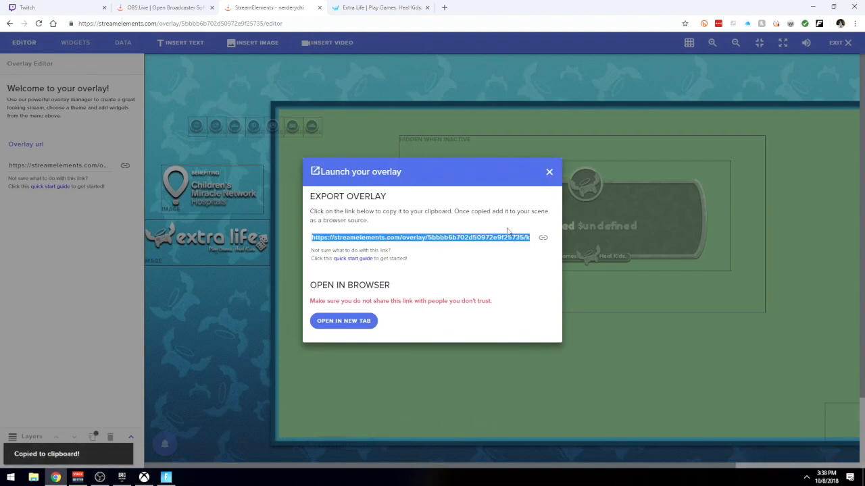
left_click(550, 173)
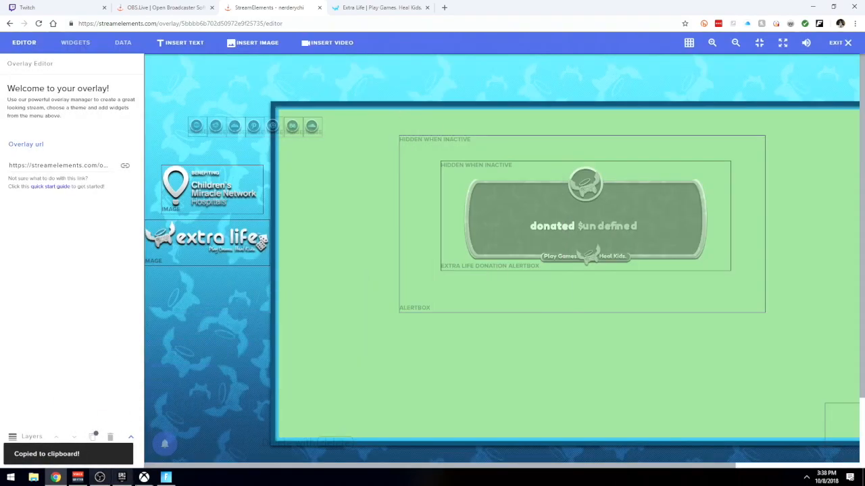
- Switch to OBS and add a browser source named Talking to Talking Scene, with the copied overlay URL, 1920 by 1080 size and 60 FPS
left_click(100, 477)
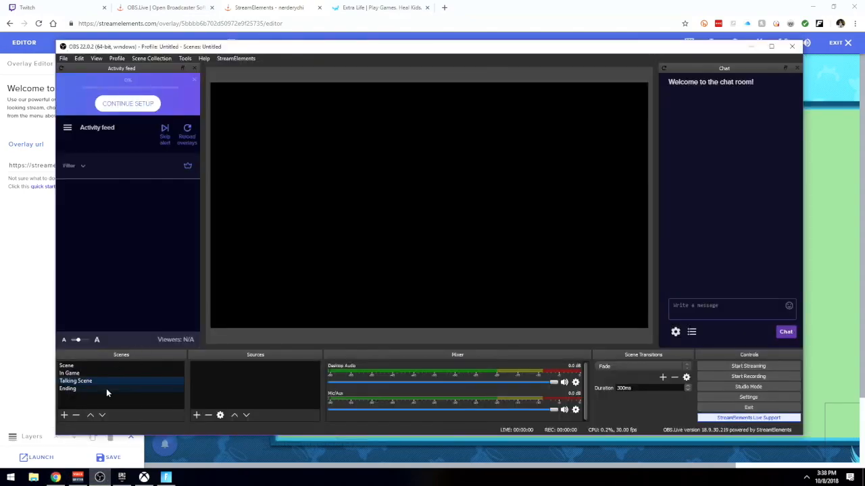
left_click(196, 415)
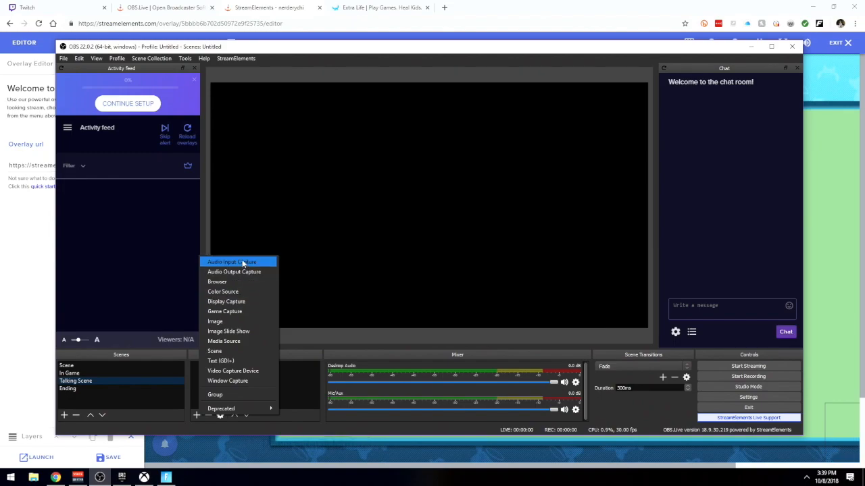
left_click(266, 282)
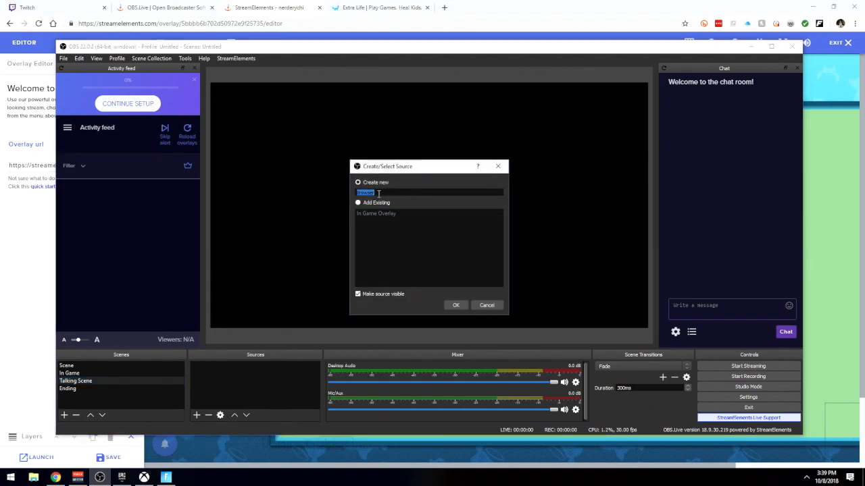
type("Talking")
left_click(456, 305)
key("ctrl+a")
key("ctrl+v")
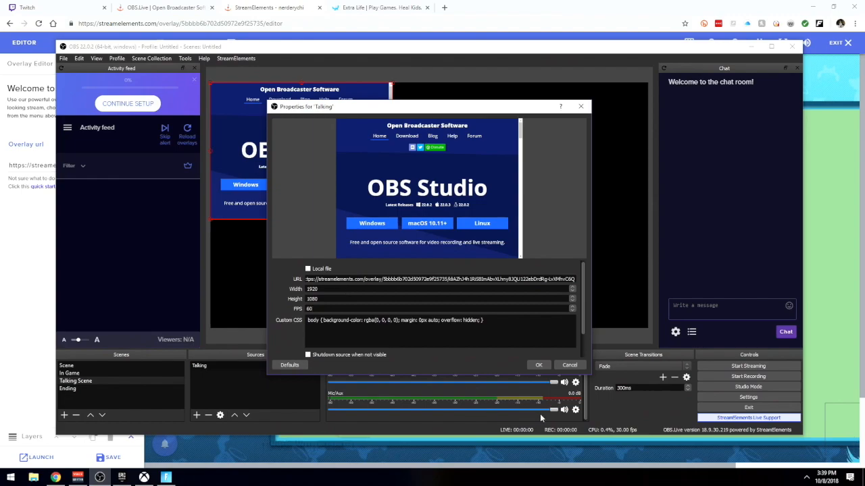
left_click(538, 364)
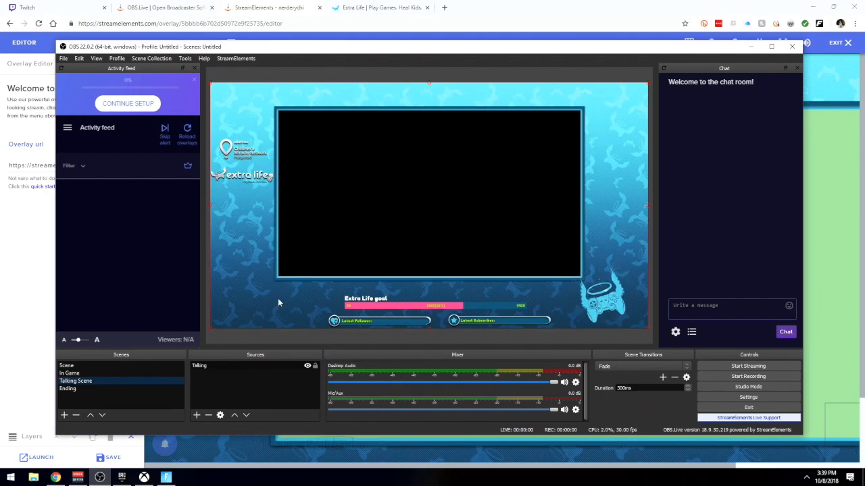
- Add the existing Webcam video capture device as a source in Talking Scene
left_click(196, 416)
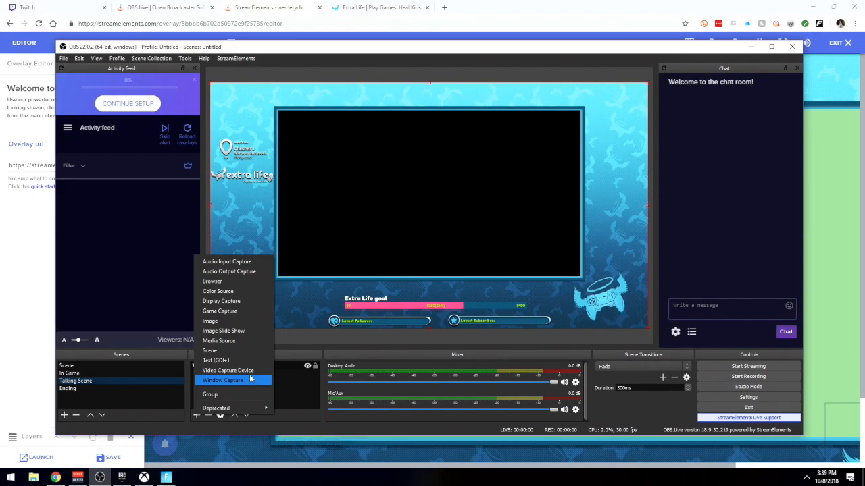
left_click(252, 371)
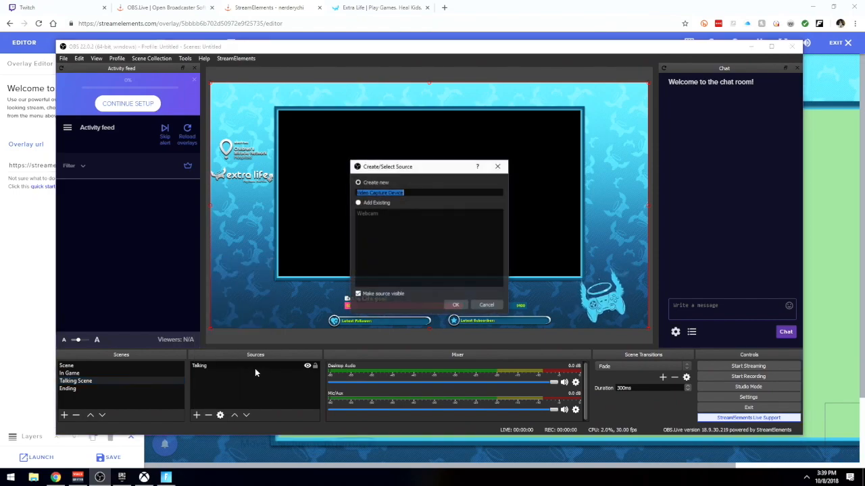
left_click(379, 213)
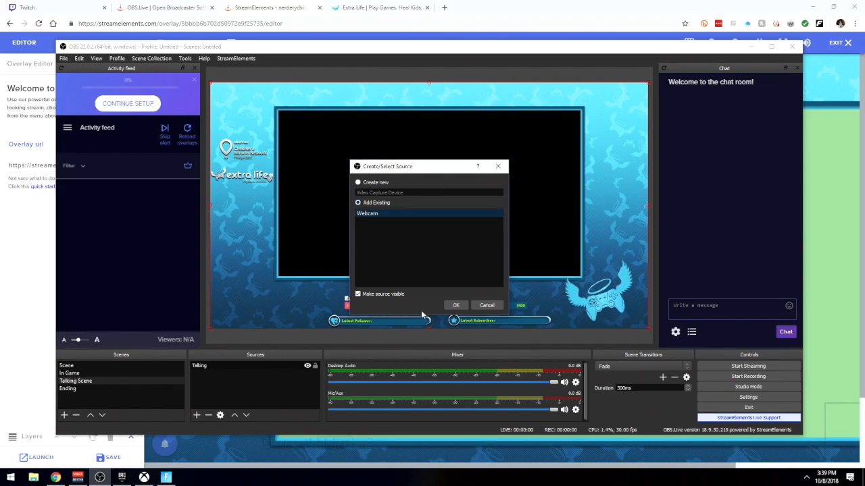
left_click(456, 305)
- Fit the webcam picture to the overlay's central frame and place the Webcam source below Talking in the source order
left_click_drag(413, 211, 483, 243)
left_click_drag(571, 275, 546, 261)
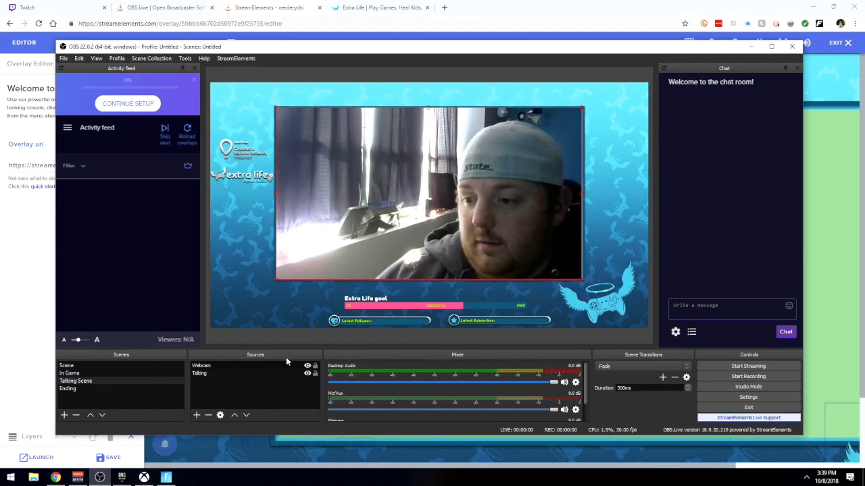
left_click_drag(208, 366, 212, 375)
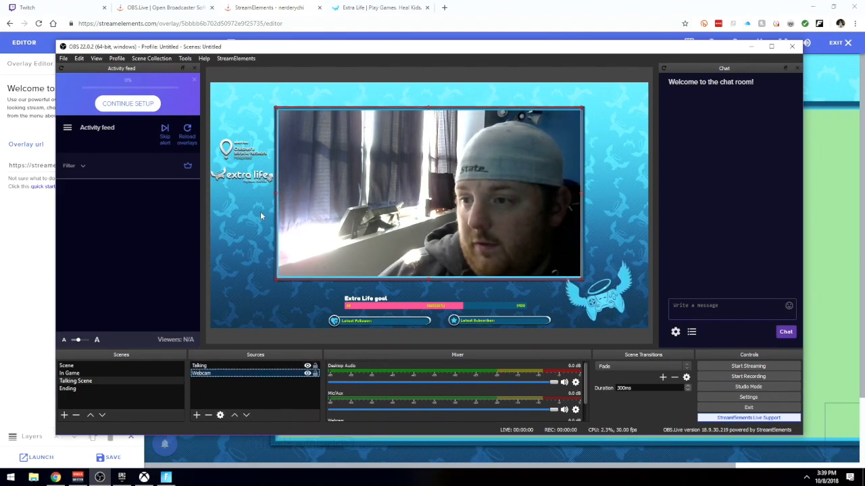
left_click(242, 265)
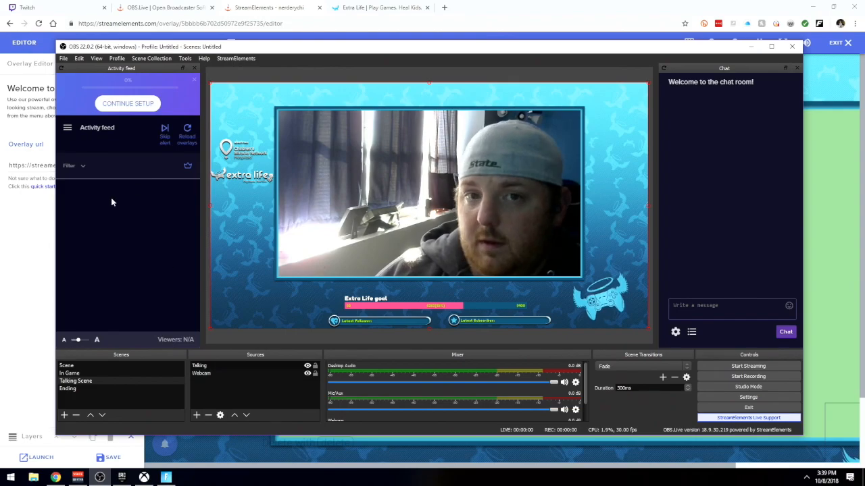
- Select the Ending scene, switch to StreamElements in Chrome, and open the GAME DAY - EXTRA LIFE END SCENE overlay for editing
left_click(92, 387)
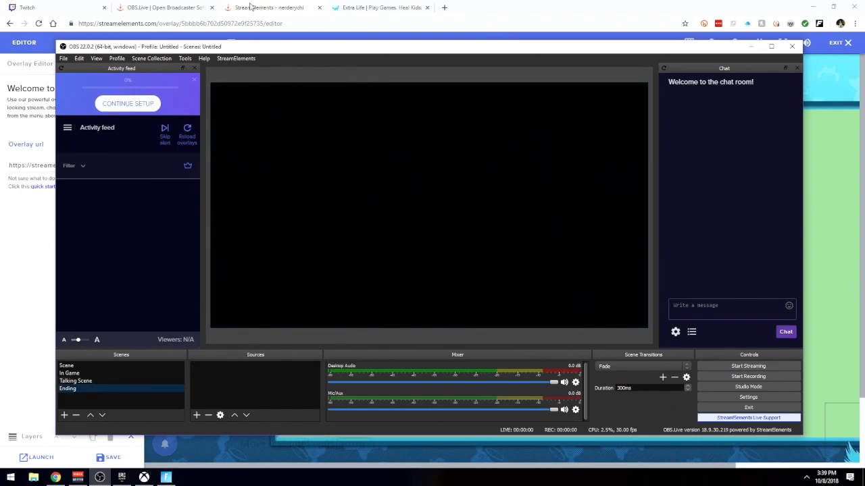
left_click(250, 6)
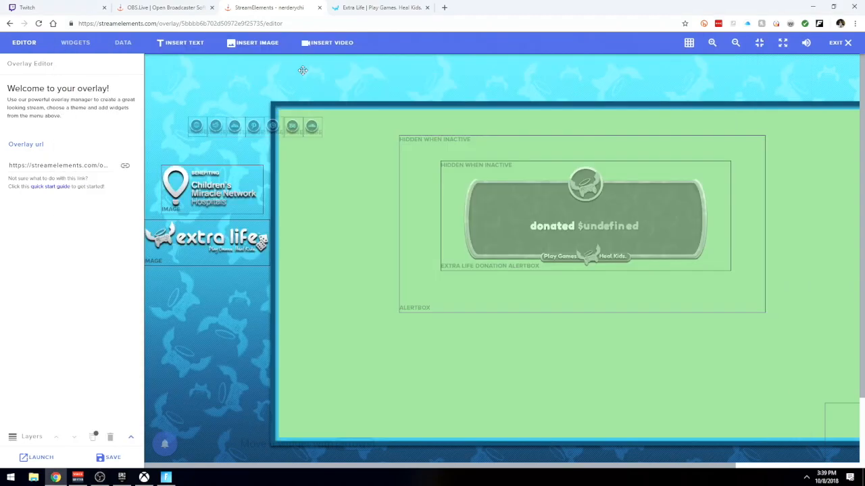
left_click(9, 23)
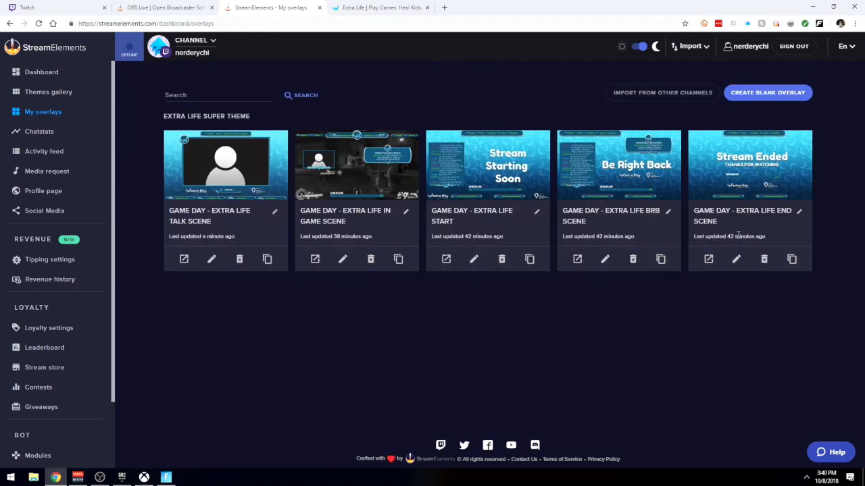
left_click(736, 260)
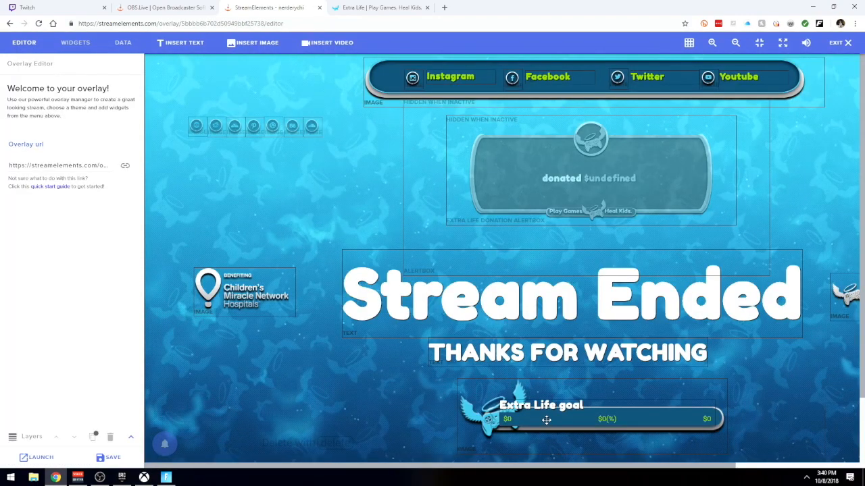
- Enter the participant ID from the Extra Life page as the Extra Life ID of the end scene's donation goal tracker
left_click(547, 420)
left_click(389, 7)
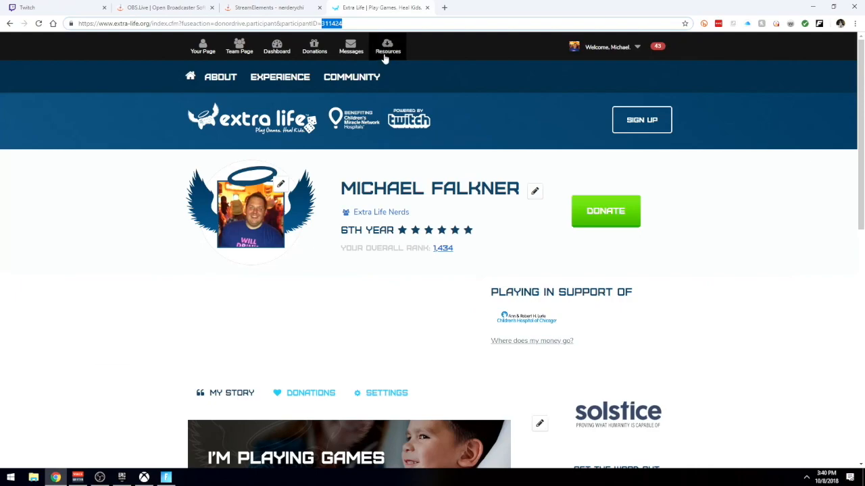
left_click(270, 8)
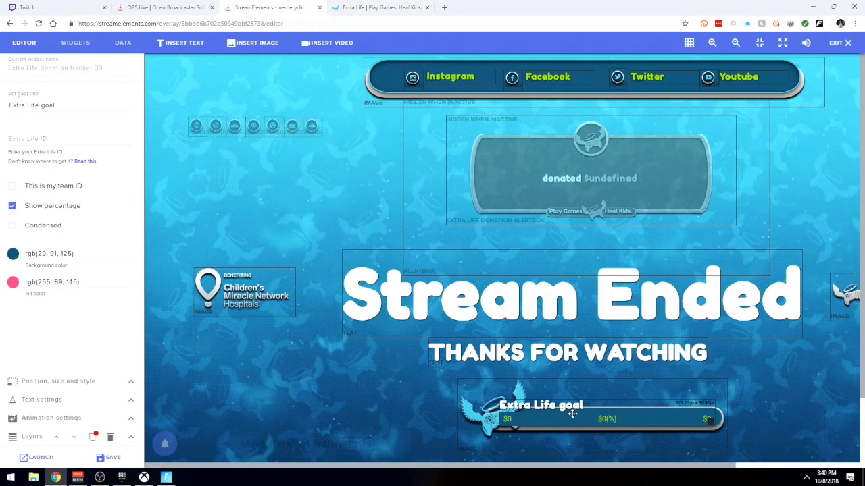
left_click(67, 138)
key("ctrl+v")
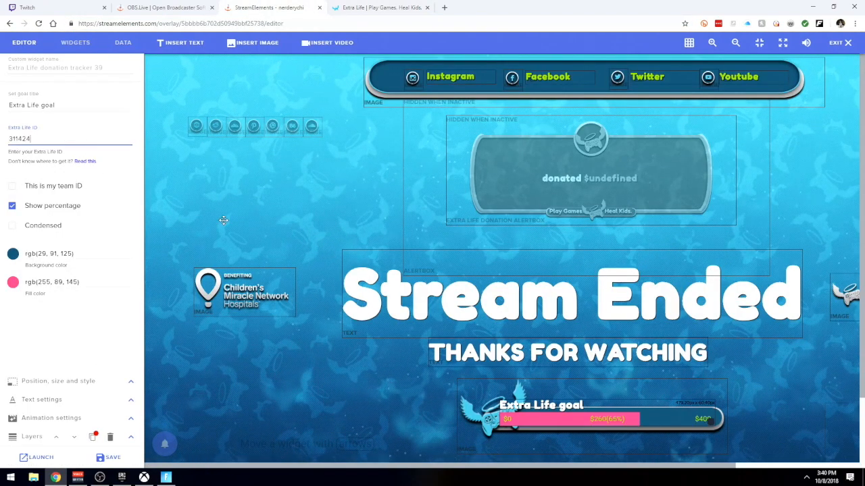
- Enter the participant ID as the Extra Life ID of the end scene's Extra Life donation alert box
left_click(502, 162)
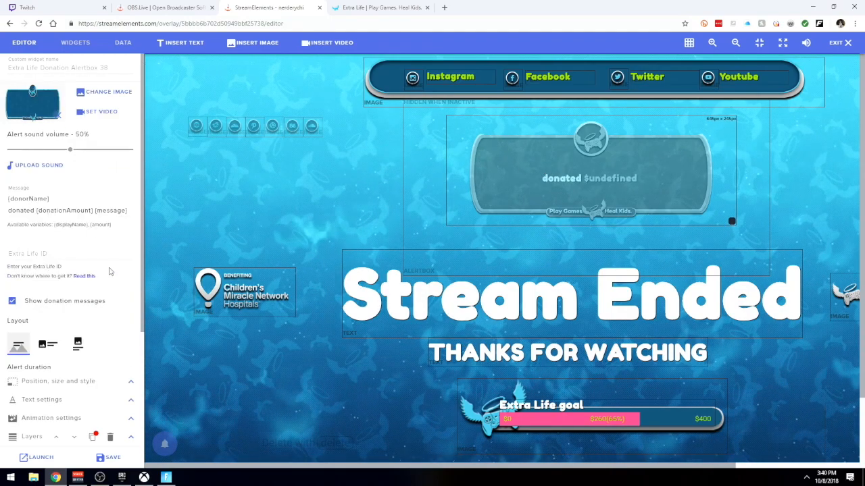
left_click(54, 254)
type("311424")
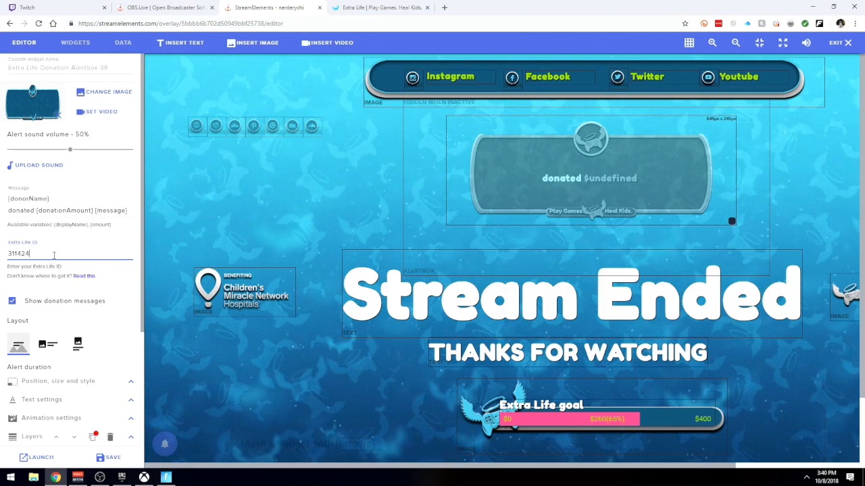
- Delete the Instagram and Facebook labels and their icons from the social media bar of the end scene overlay
left_click(451, 76)
key("Delete")
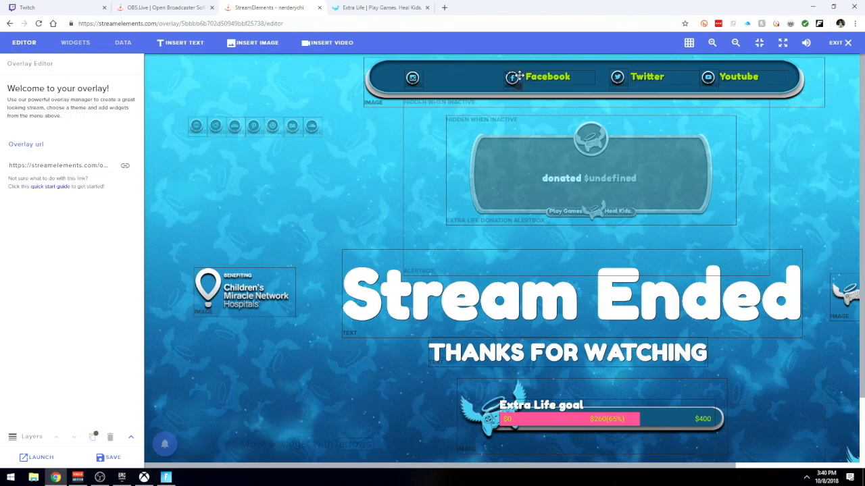
left_click(514, 79)
key("Delete")
left_click(413, 79)
key("Delete")
left_click(549, 77)
key("Delete")
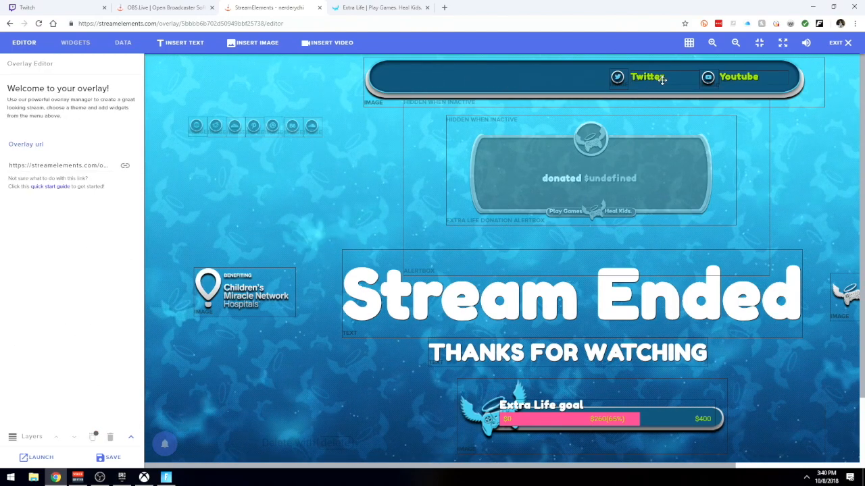
- Delete the Twitter and Youtube labels, their icons and the empty social bar image from the end scene overlay
left_click(647, 77)
left_click(736, 80)
key("Delete")
left_click(735, 80)
key("Delete")
left_click(708, 79)
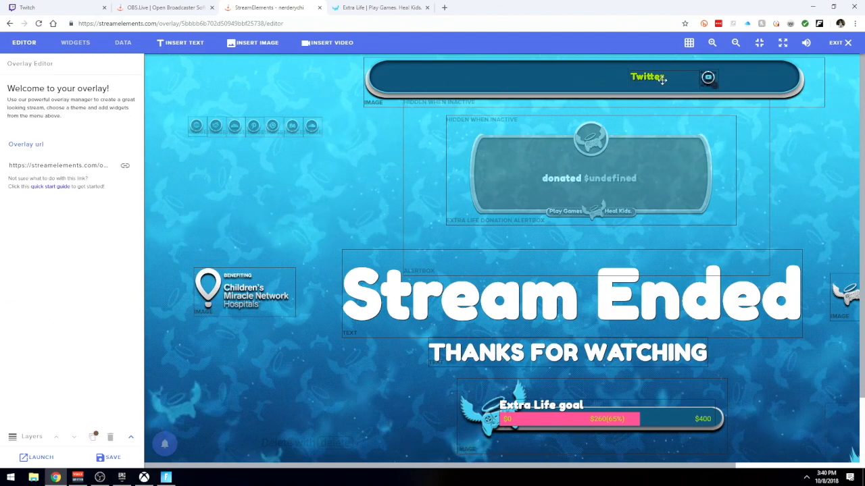
key("Delete")
left_click(646, 75)
key("Delete")
left_click(573, 75)
key("Delete")
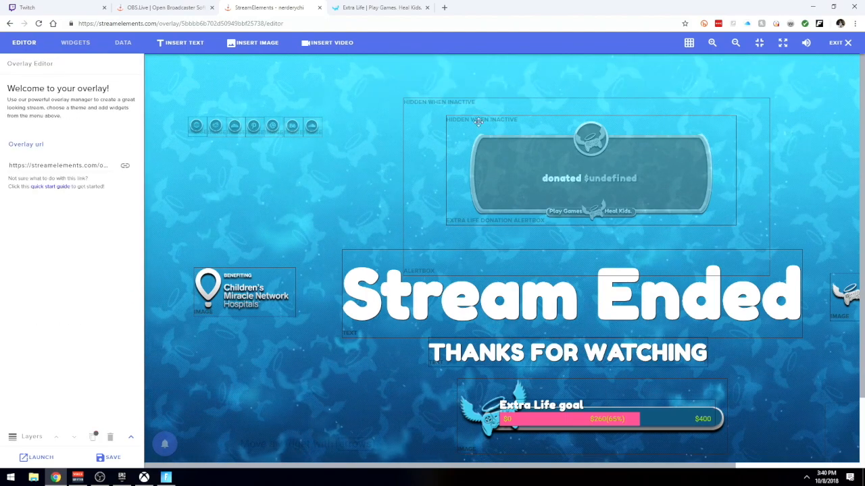
- Save the end scene overlay and copy its export link to the clipboard
left_click(108, 457)
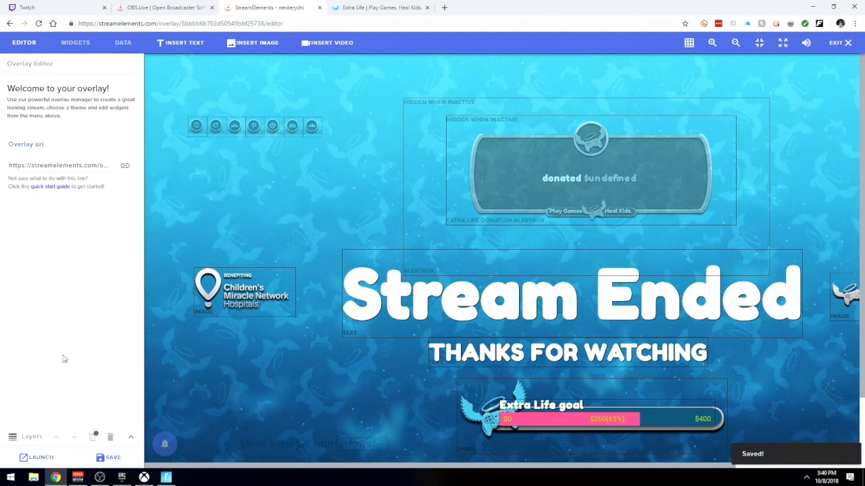
left_click(37, 458)
left_click(417, 238)
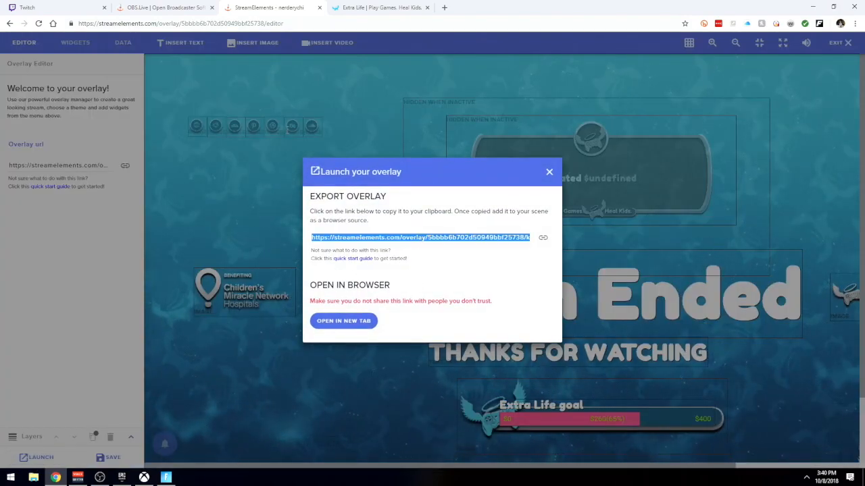
- Switch to OBS and add a new Browser source named Ending Overlay to the Ending scene
left_click(99, 478)
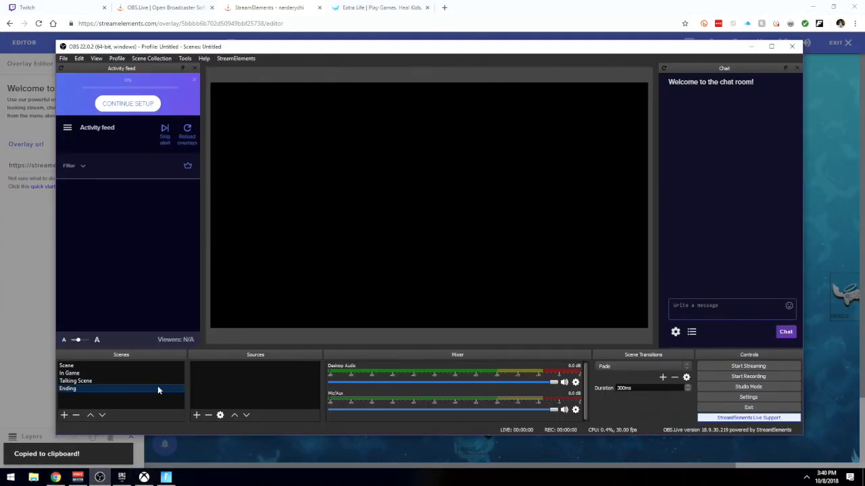
left_click(196, 415)
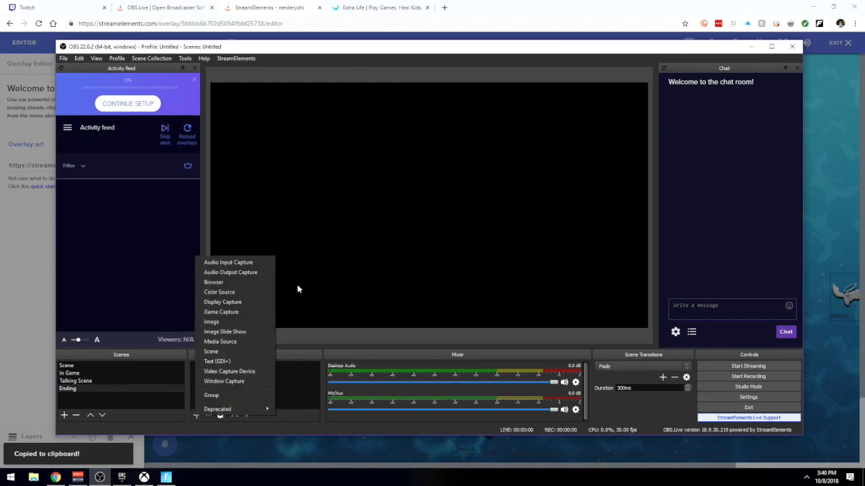
left_click(249, 281)
key("ctrl+v")
key("ctrl+z")
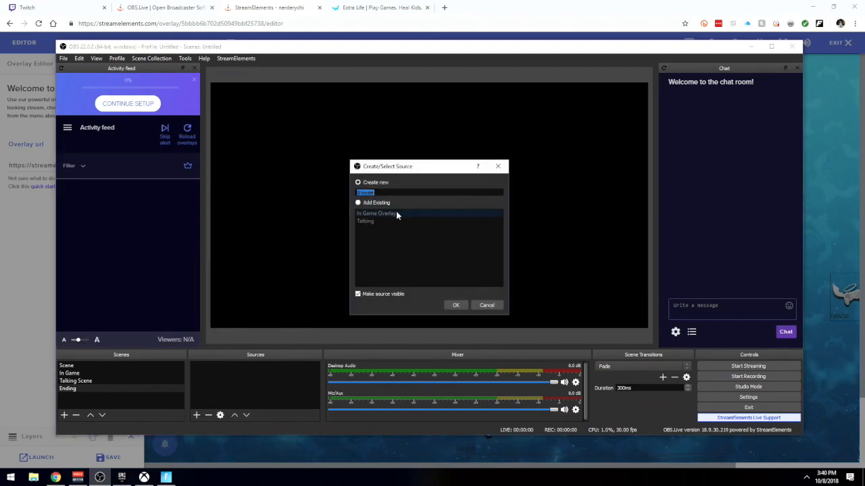
type("Ending")
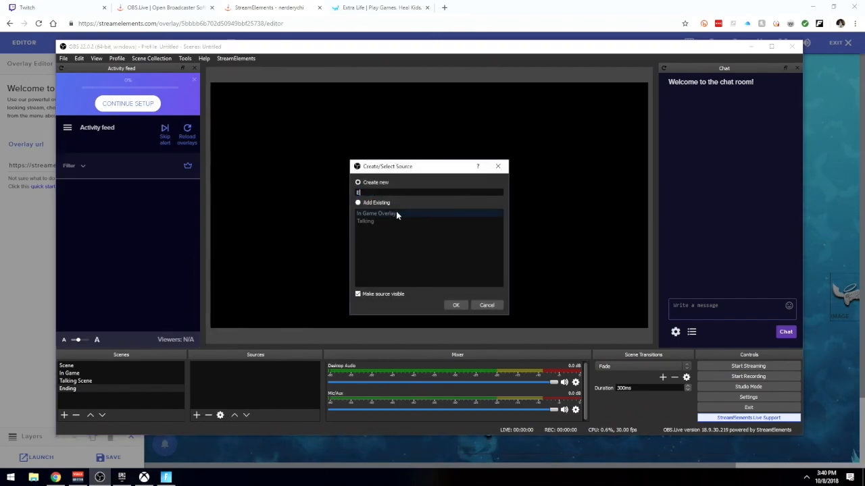
key("Return")
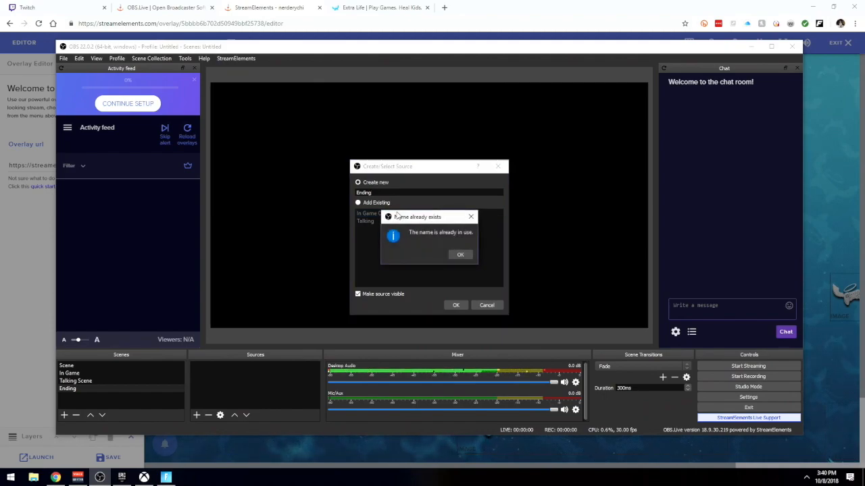
left_click(465, 255)
type("Overlay")
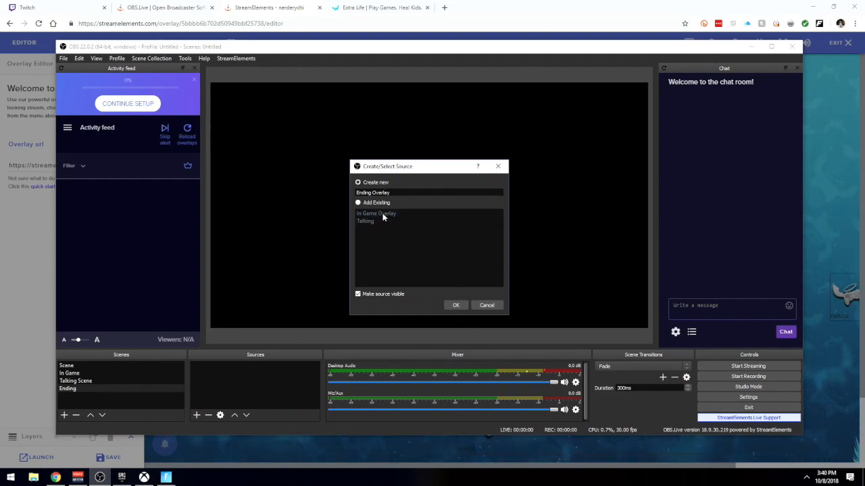
left_click(456, 305)
- Paste the copied overlay link as the Ending Overlay source's URL and set its size to 1920 by 1080 at 60 FPS
triple_click(348, 279)
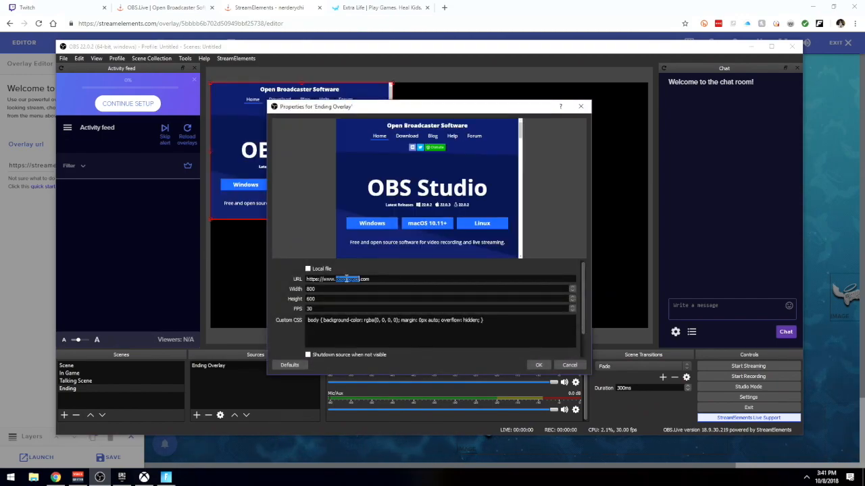
key("ctrl+v")
double_click(326, 289)
type("1920")
key("Tab")
type("1080")
key("Tab")
type("60")
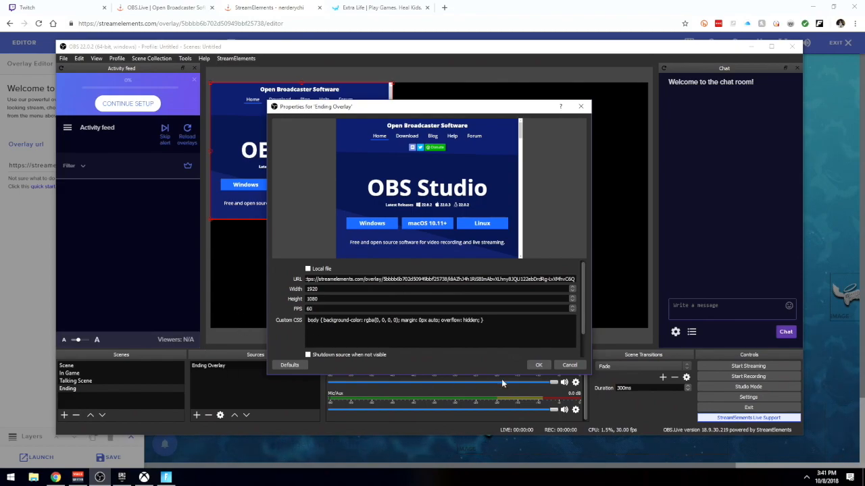
left_click(537, 366)
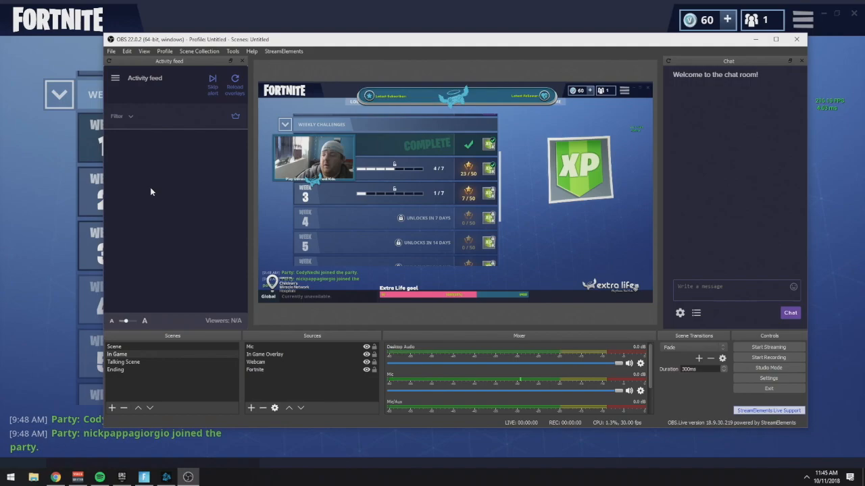
- Open the Stream settings in OBS, switch to Twitch in Chrome, and copy the primary stream key from the channel settings
left_click(769, 378)
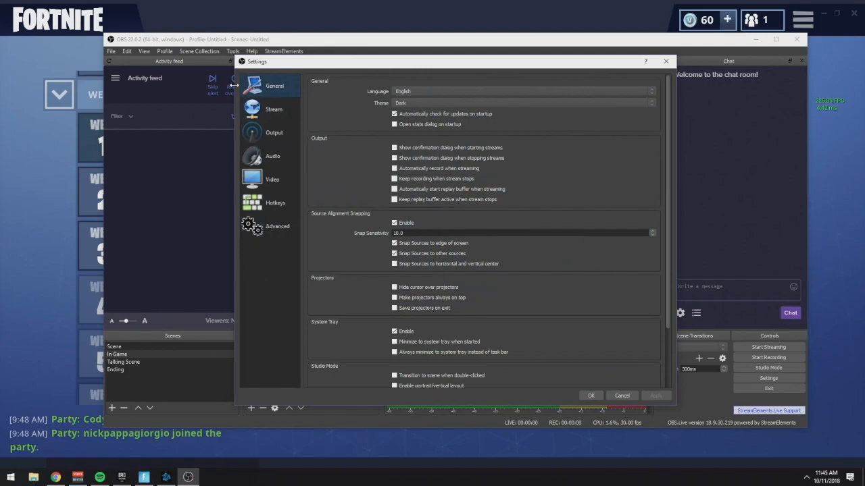
left_click(274, 113)
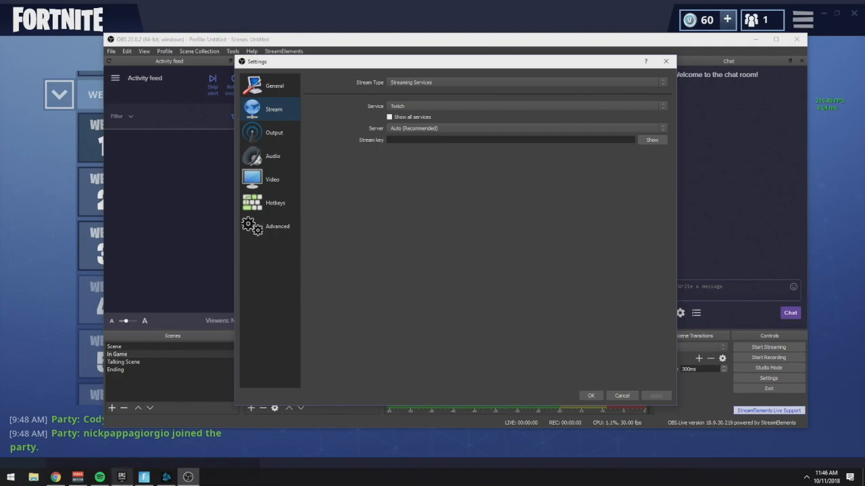
left_click(55, 477)
left_click(90, 19)
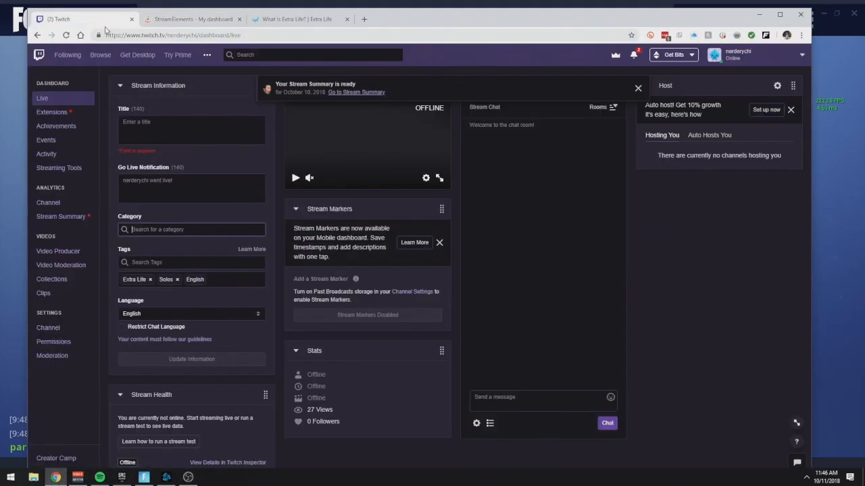
left_click(733, 56)
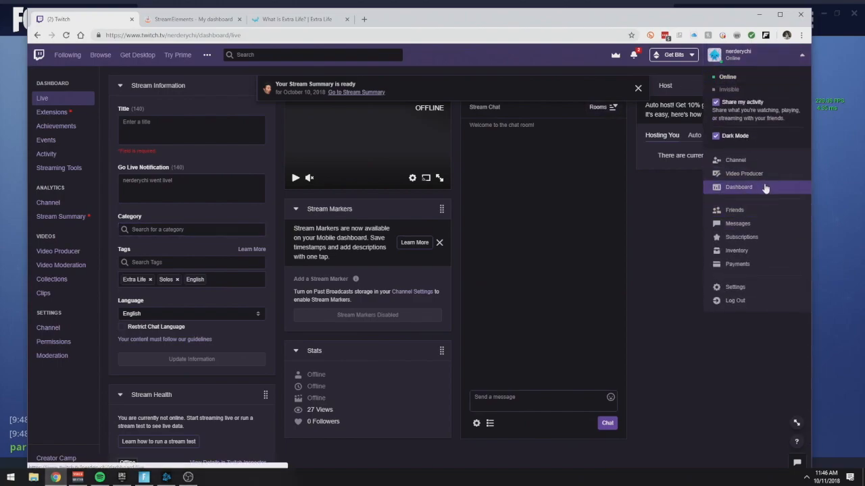
left_click(763, 188)
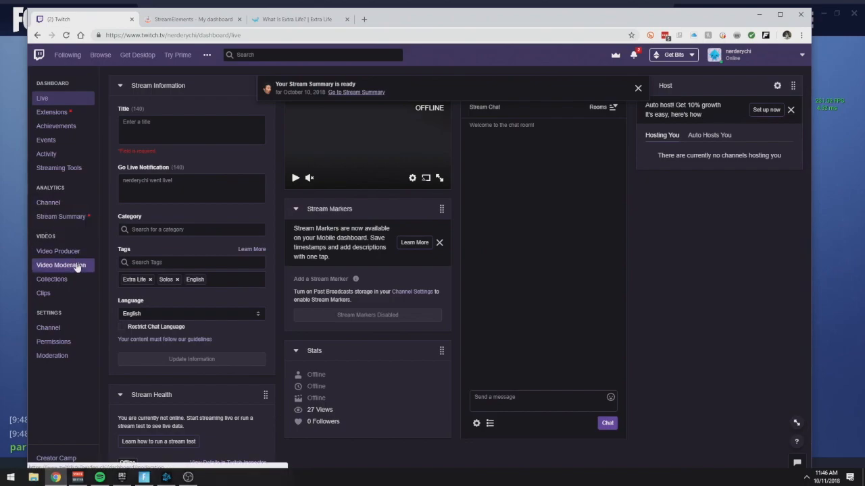
left_click(71, 172)
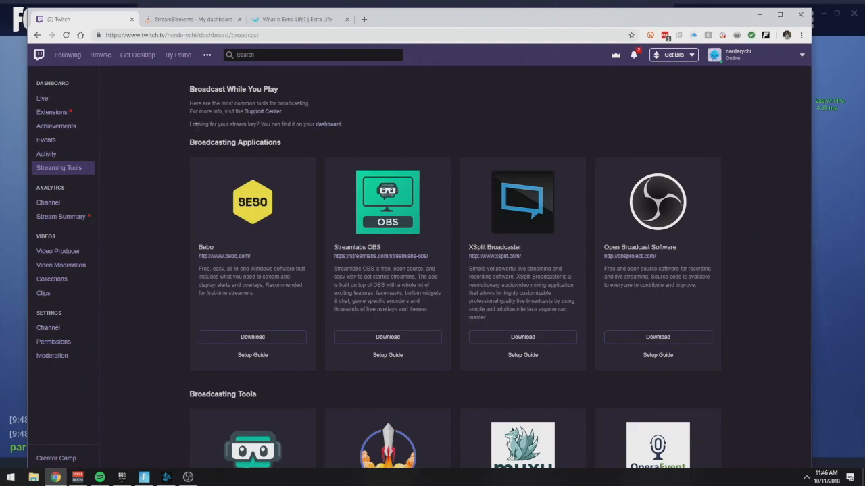
left_click(325, 127)
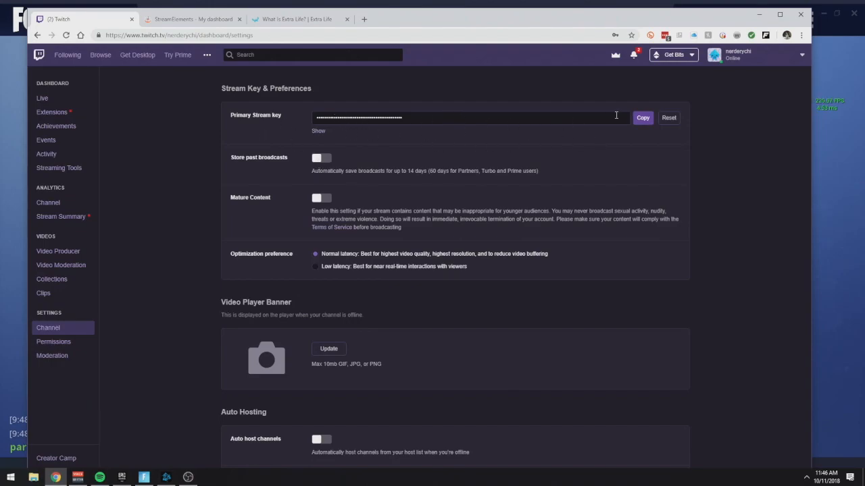
left_click(640, 117)
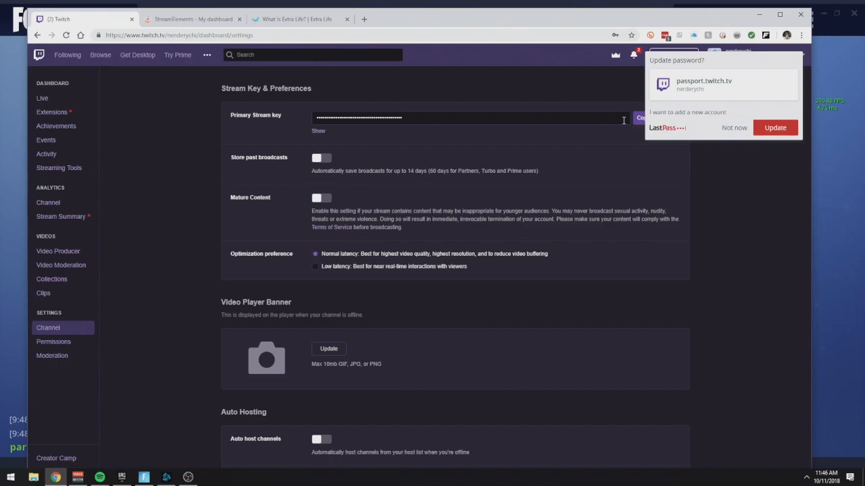
left_click(734, 129)
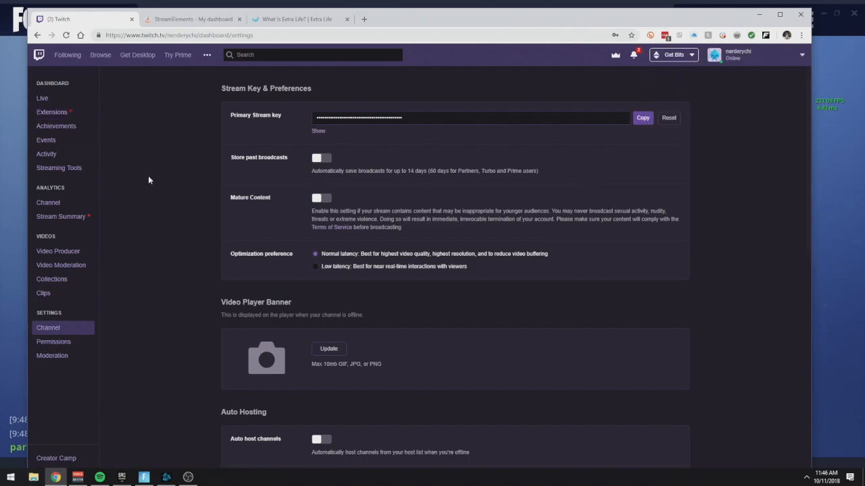
- Return to OBS, paste the Twitch stream key into the Stream key field, and apply the settings
left_click(188, 477)
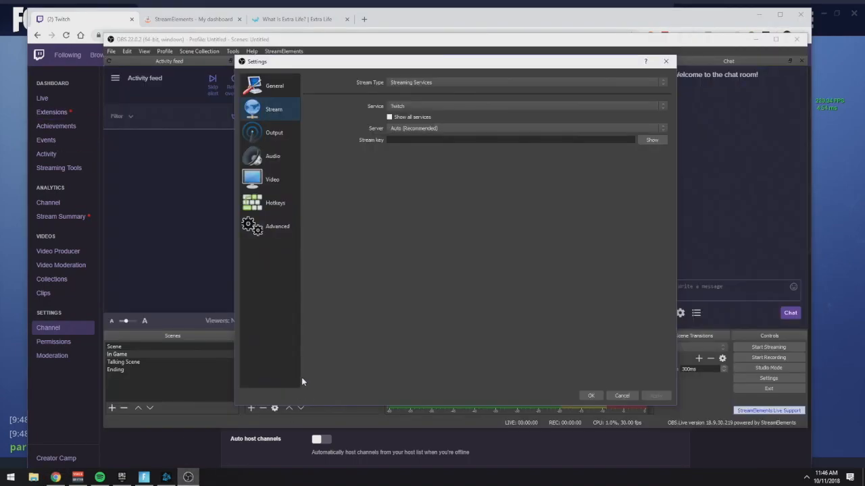
left_click(446, 139)
key("ctrl+v")
left_click(654, 396)
left_click(590, 397)
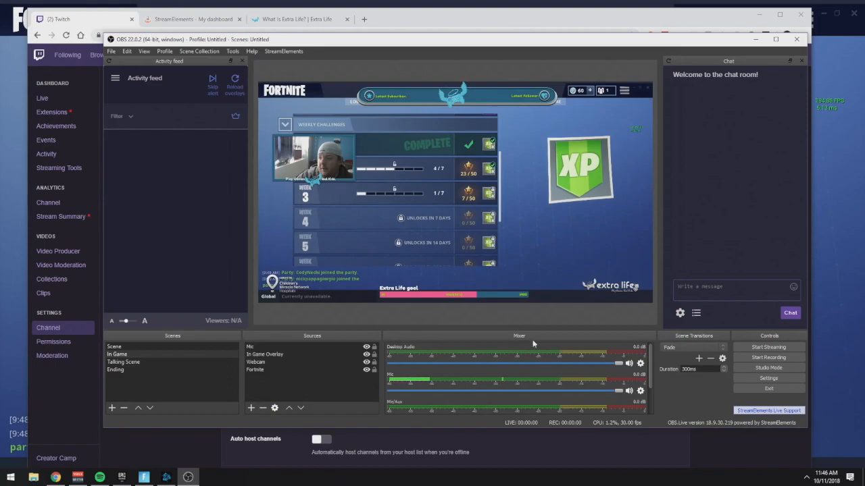
- Switch back to Twitch in Chrome, open the live dashboard, and review the stream title and go-live notification
key("alt+Tab")
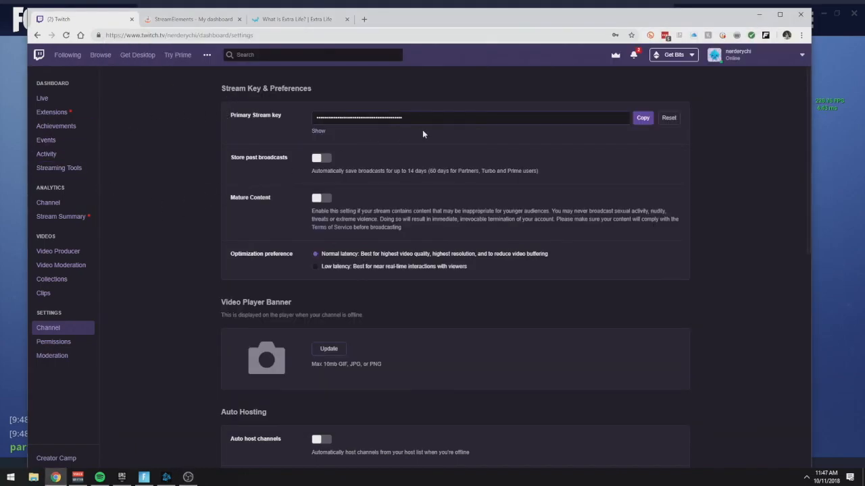
left_click(736, 54)
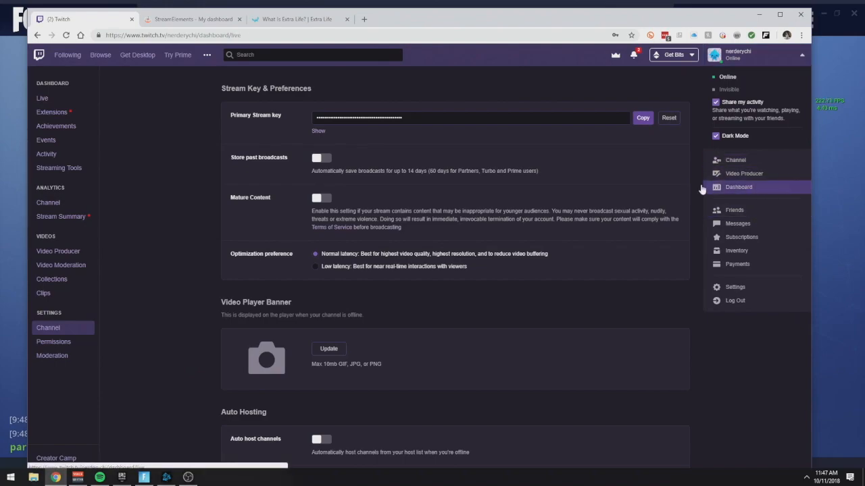
left_click(743, 187)
left_click(185, 133)
key("ctrl+a")
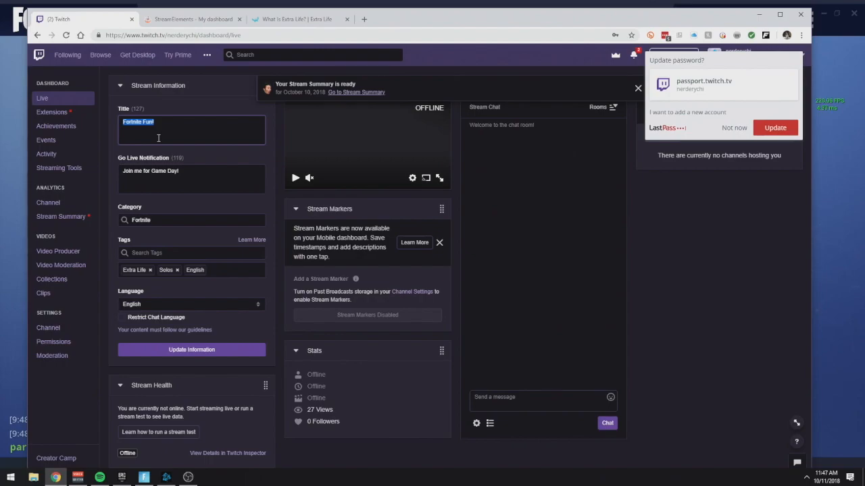
left_click(181, 131)
left_click_drag(181, 130, 115, 123)
left_click(203, 172)
left_click_drag(180, 172, 115, 172)
left_click(167, 175)
- Set the stream category to Extra Life and update the stream information
left_click(169, 222)
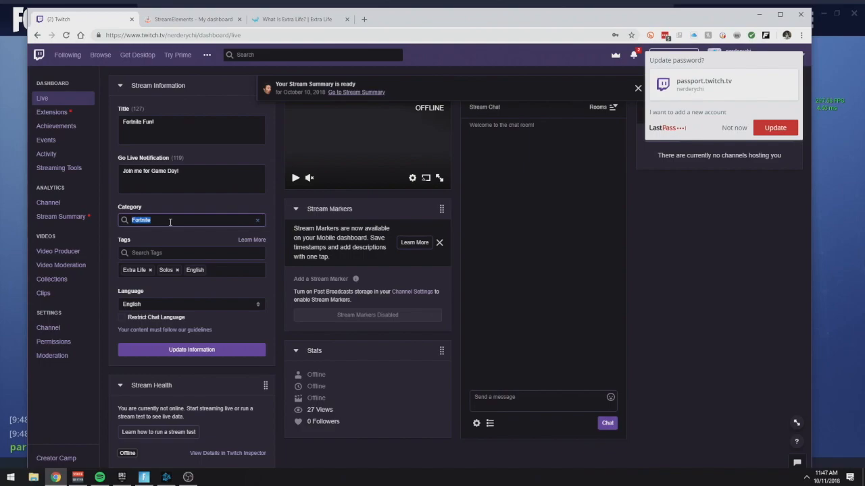
type("Extra-Life")
left_click(161, 240)
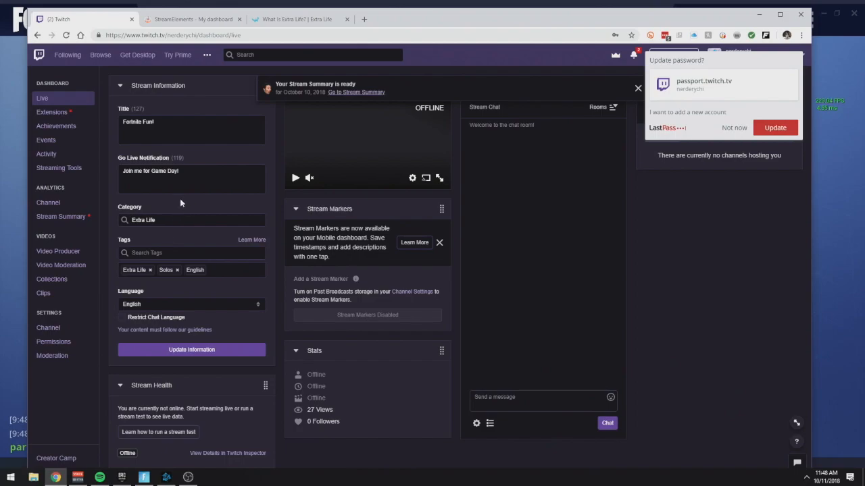
left_click(160, 252)
left_click(203, 239)
left_click(199, 352)
- Switch to OBS, start streaming the In Game scene, and bring up the Twitch channel page in Chrome
left_click(188, 477)
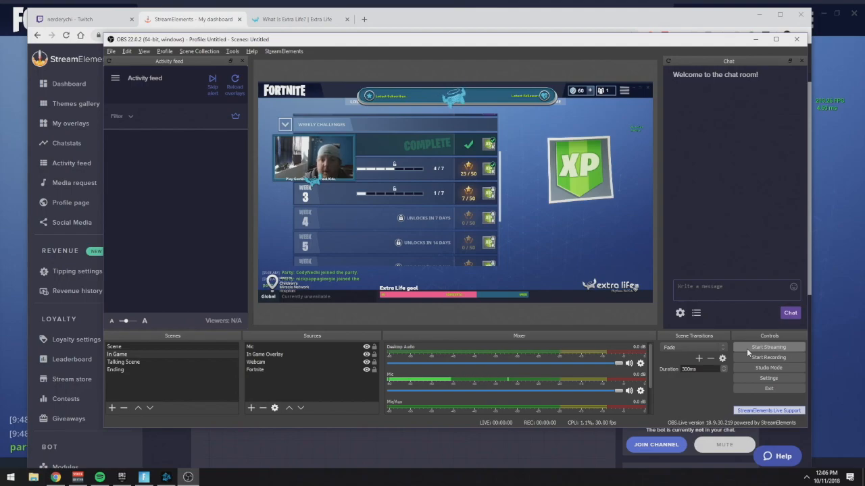
left_click(782, 348)
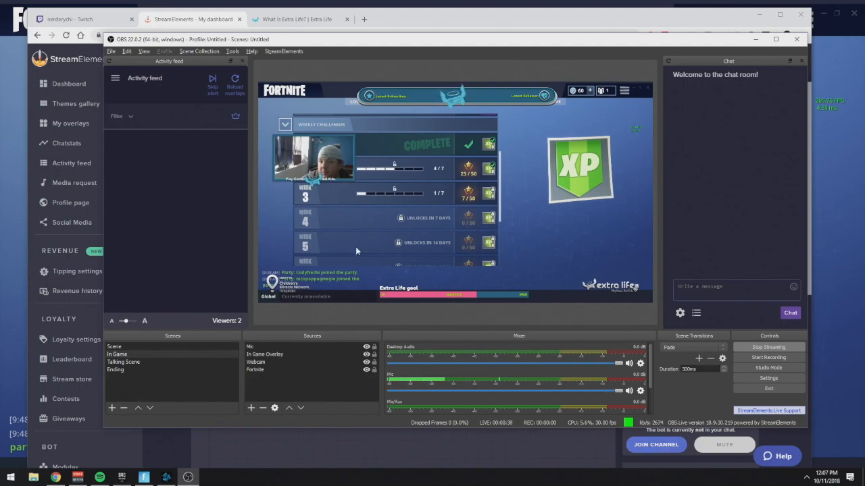
left_click(75, 21)
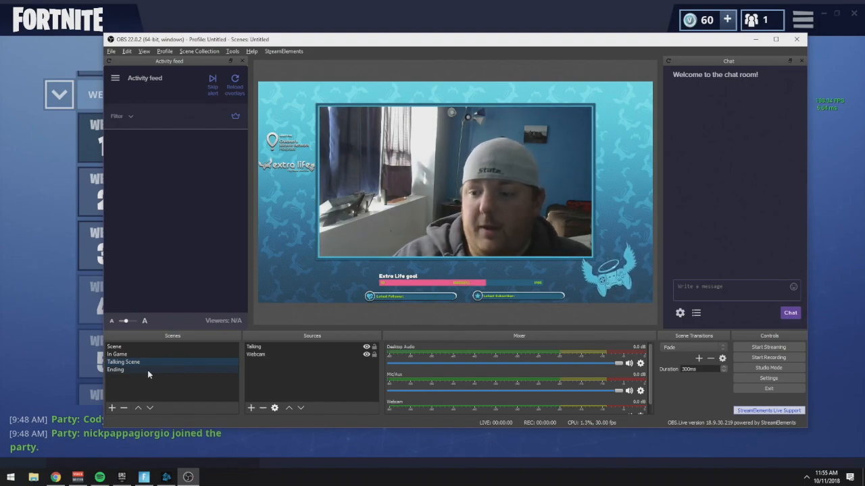
- Switch the OBS output from the Talking Scene to the Ending scene
left_click(147, 370)
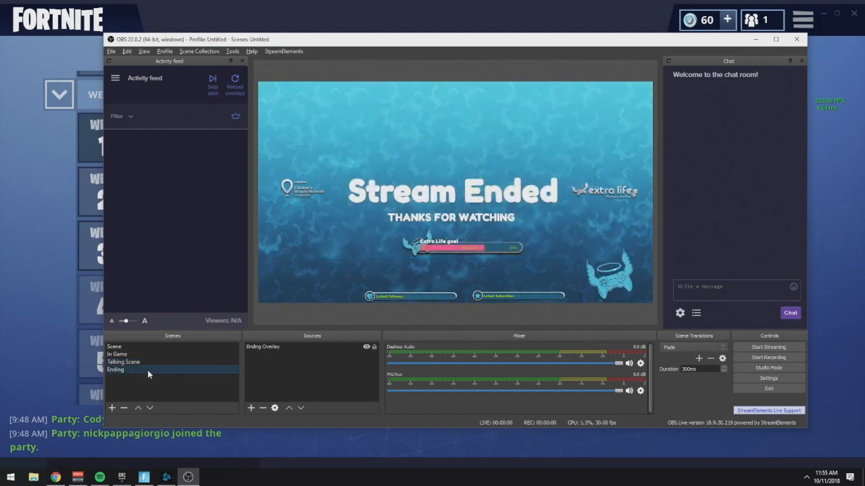